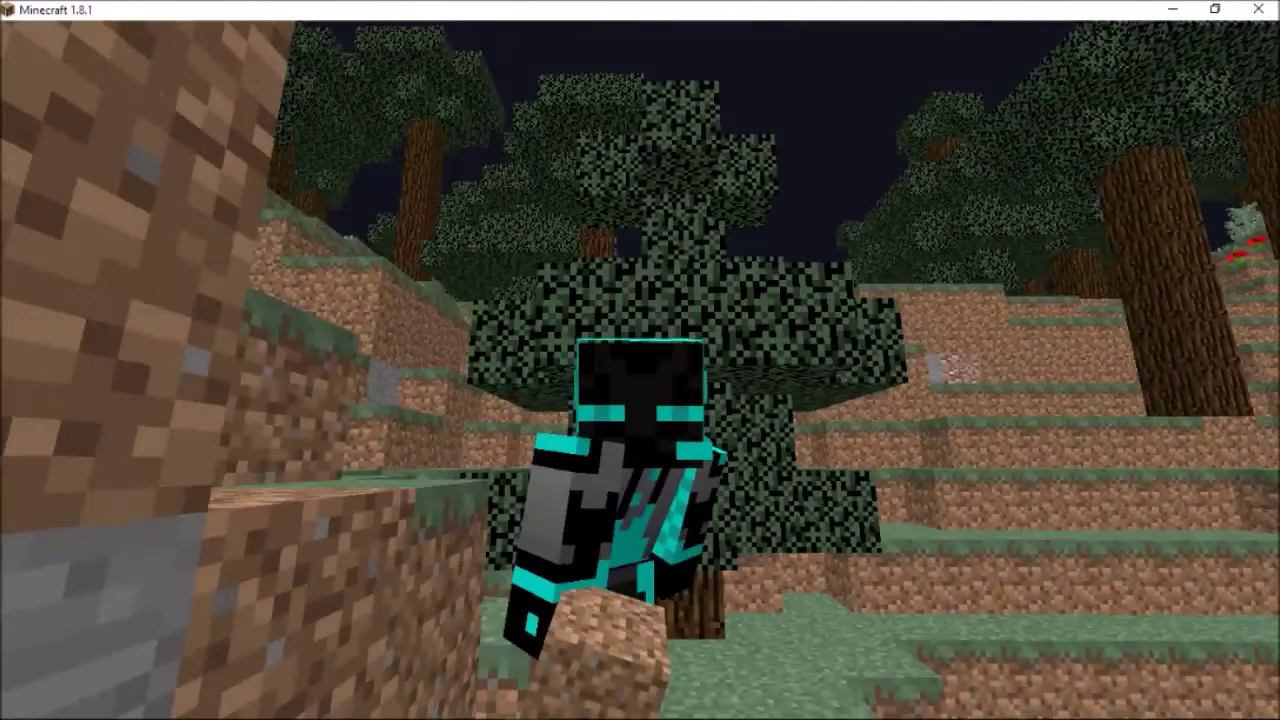
Step: Return to first-person view and place the held dirt blocks along the ledge beside the dirt wall
key("F5")
key("F5")
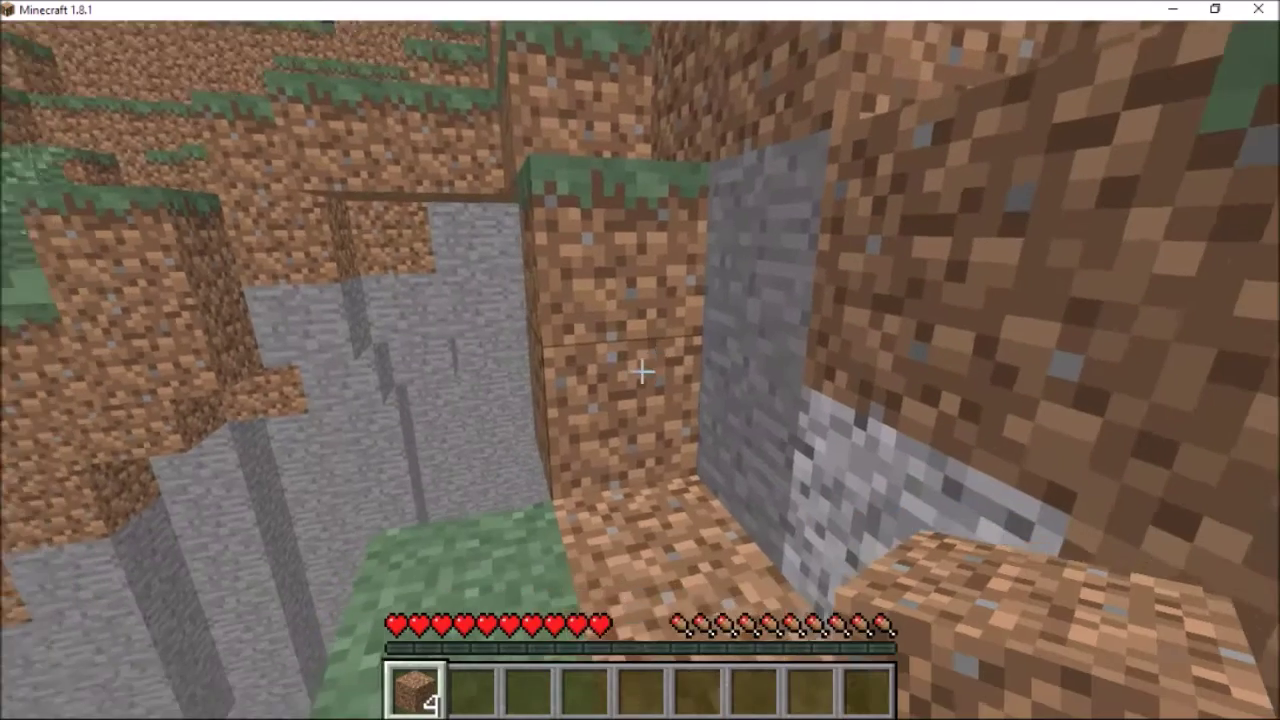
right_click(641, 371)
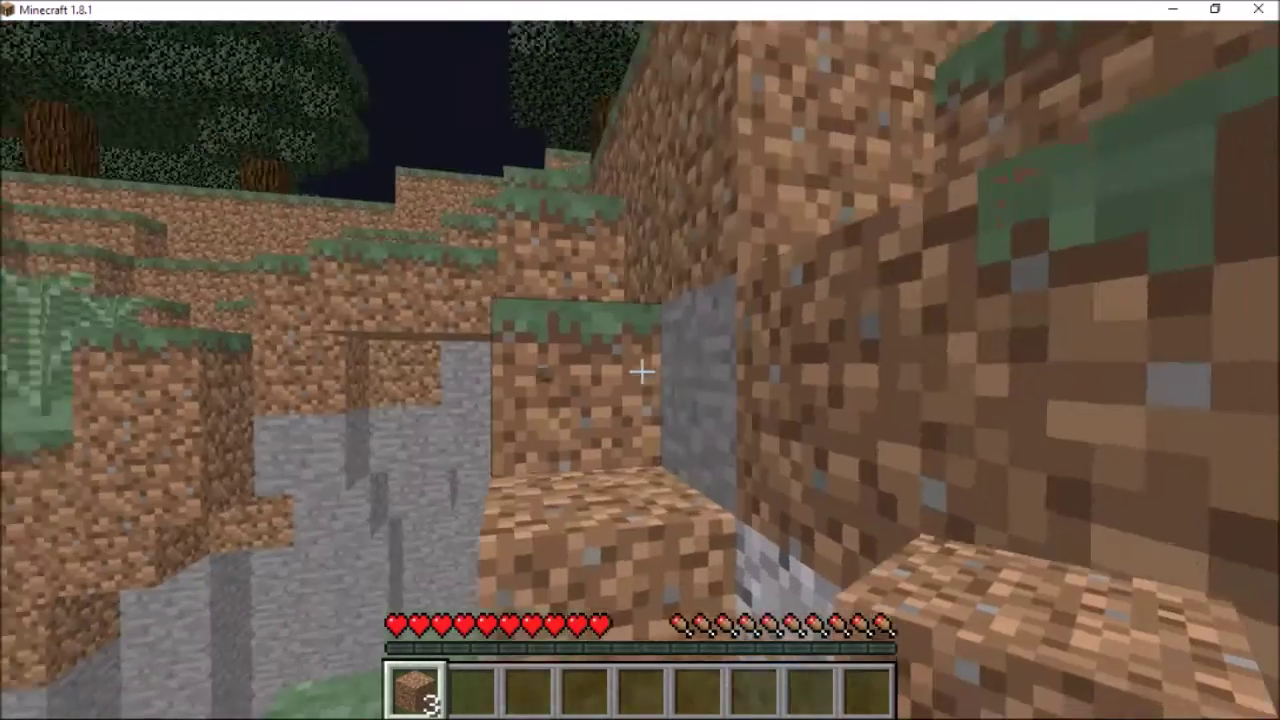
right_click(641, 371)
right_click(642, 371)
right_click(642, 371)
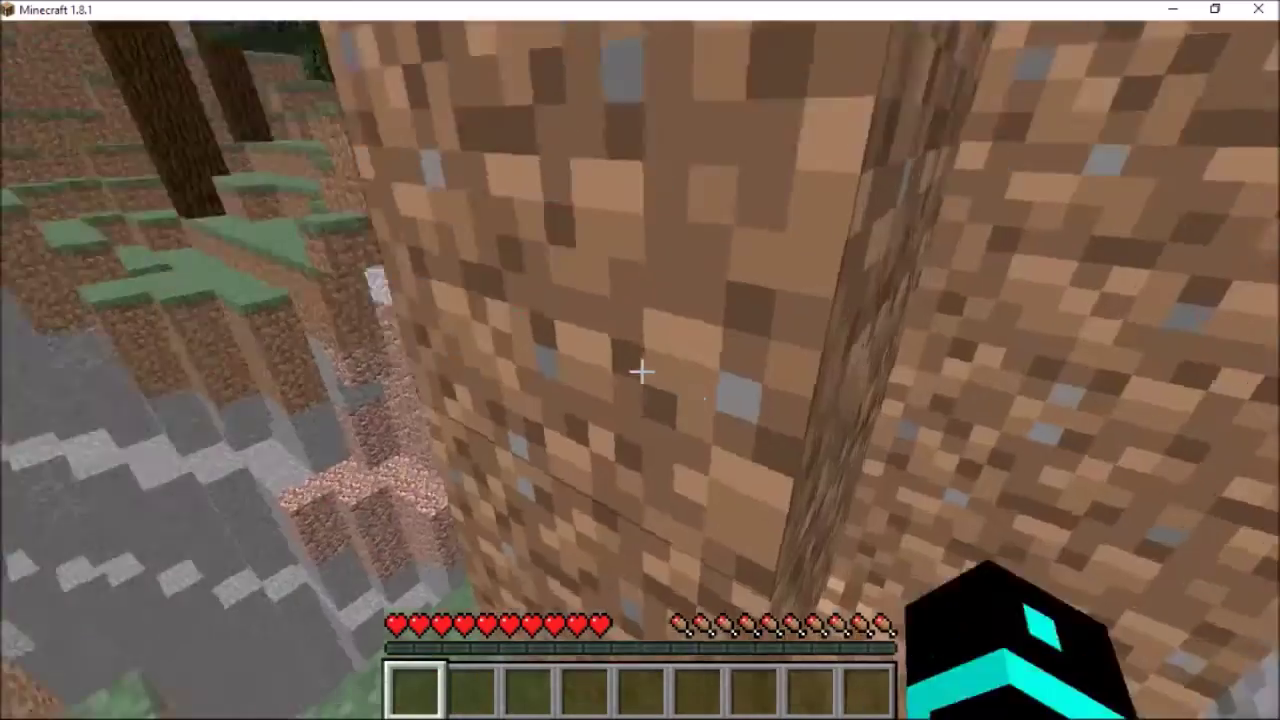
key("w")
left_click(642, 371)
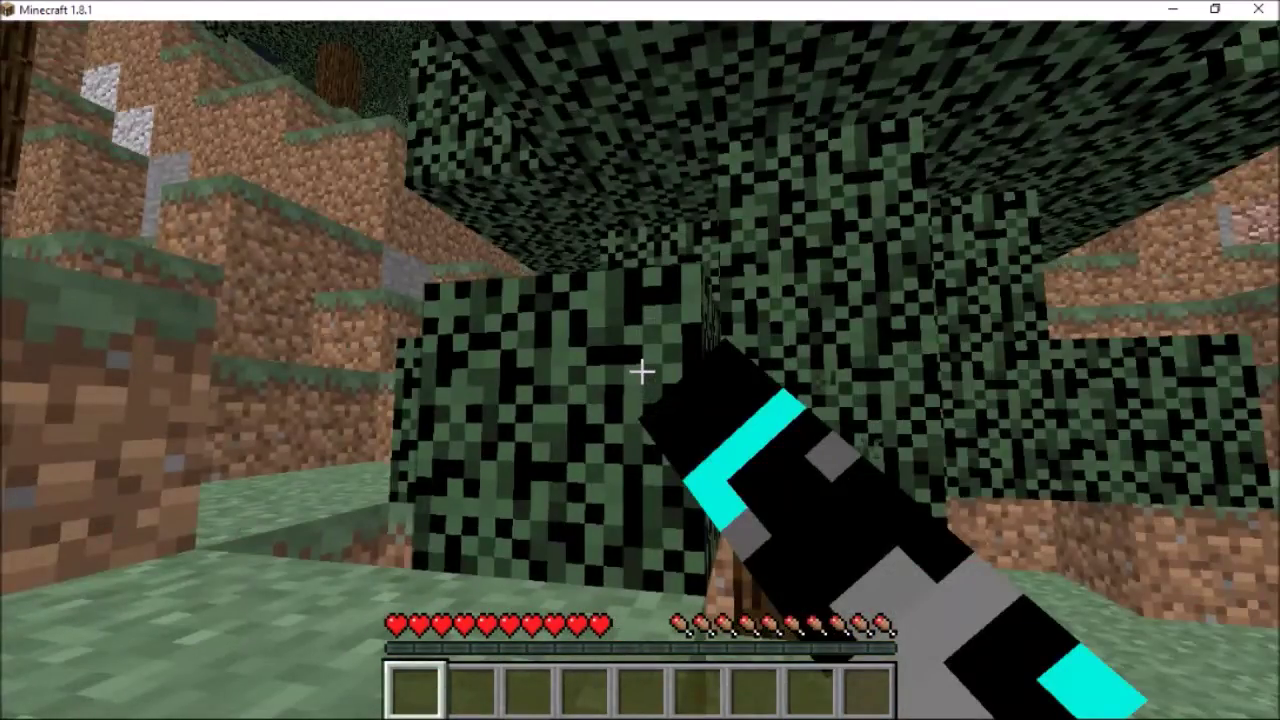
key("w")
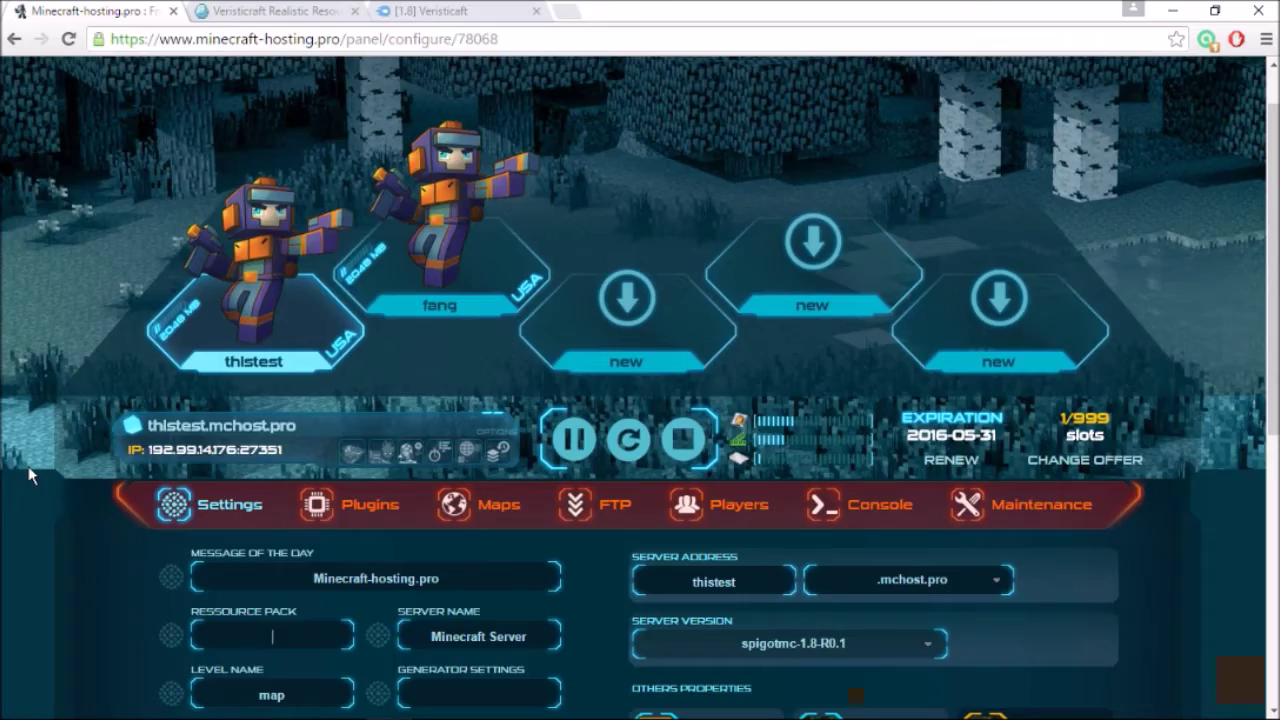
Step: Examine the thistest server's settings in the hosting panel, focusing on the Ressource Pack field
scroll(30, 477, "down", 2)
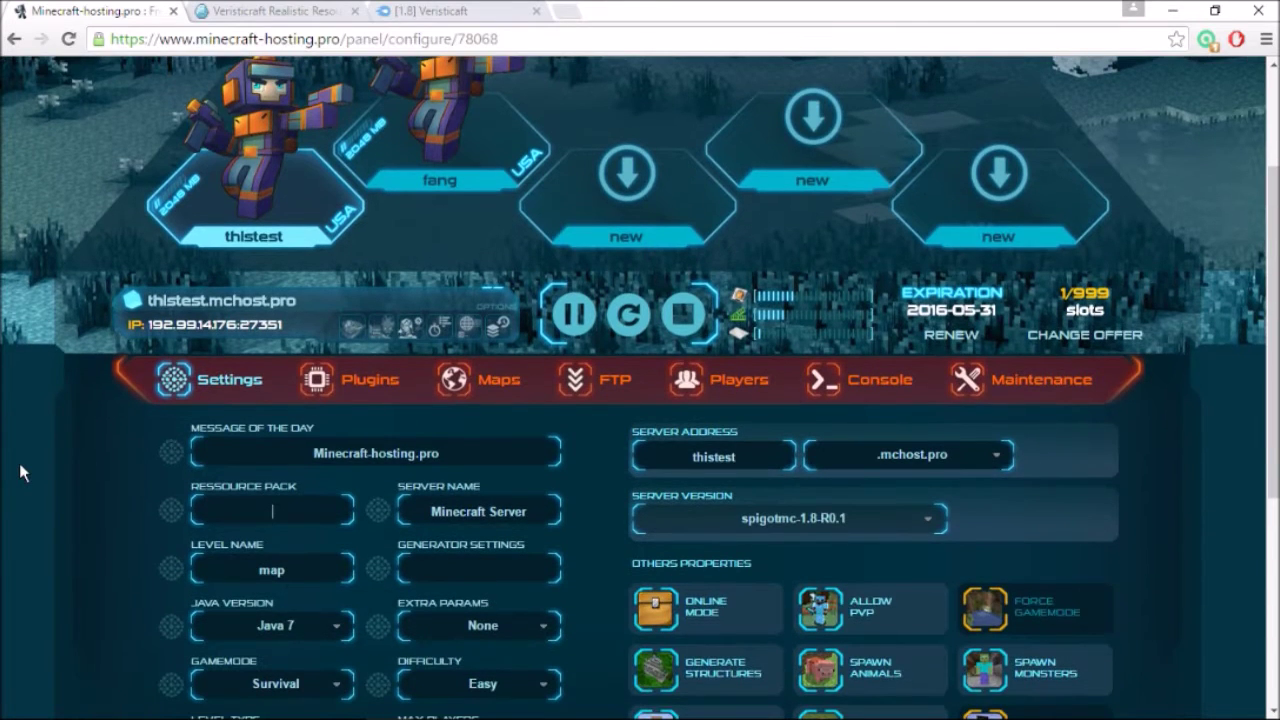
scroll(19, 463, "down", 1)
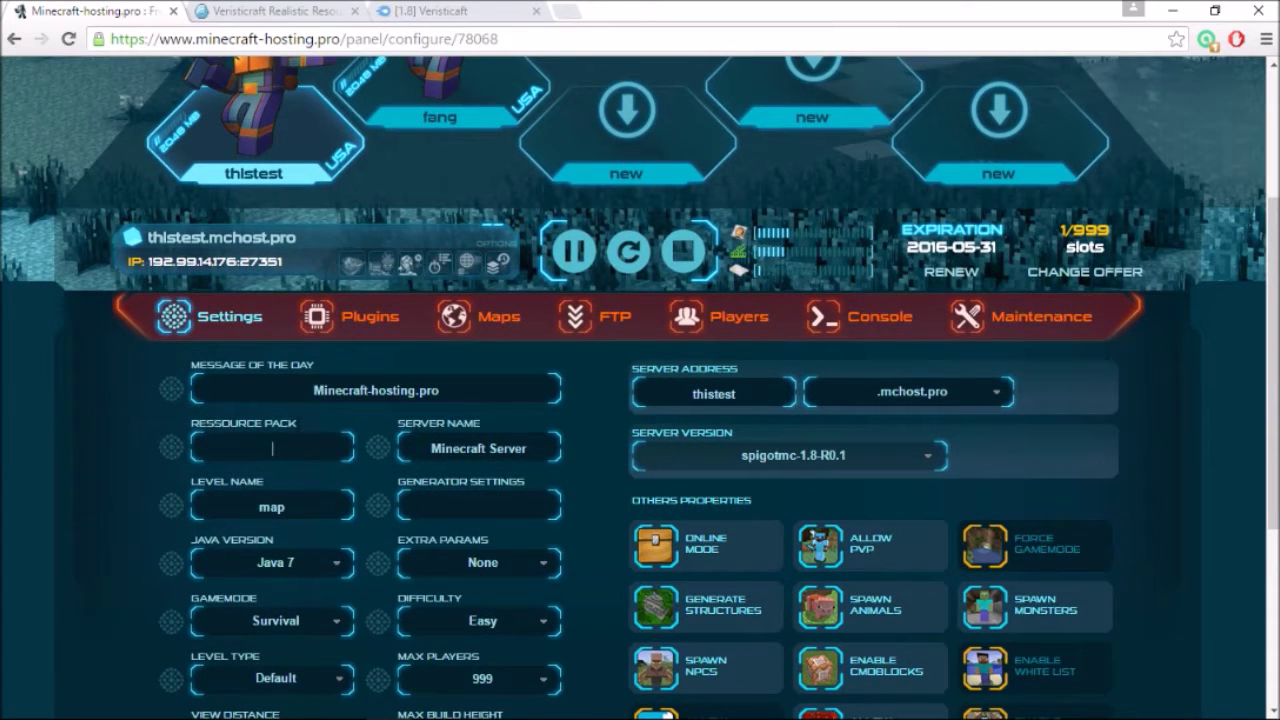
left_click_drag(300, 424, 108, 458)
left_click(107, 458)
Step: Review the Veristicraft Realistic Resource Pack page, from its description and installation notes to its download links
left_click(270, 11)
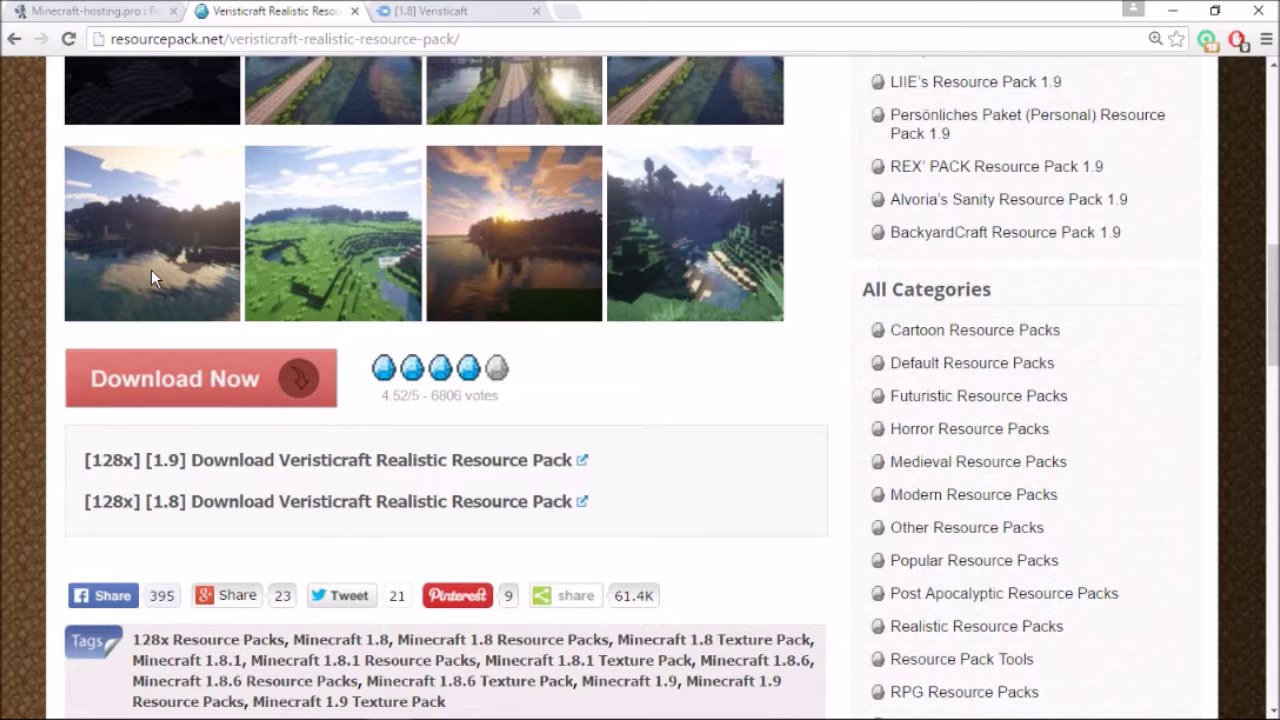
scroll(151, 269, "up", 7)
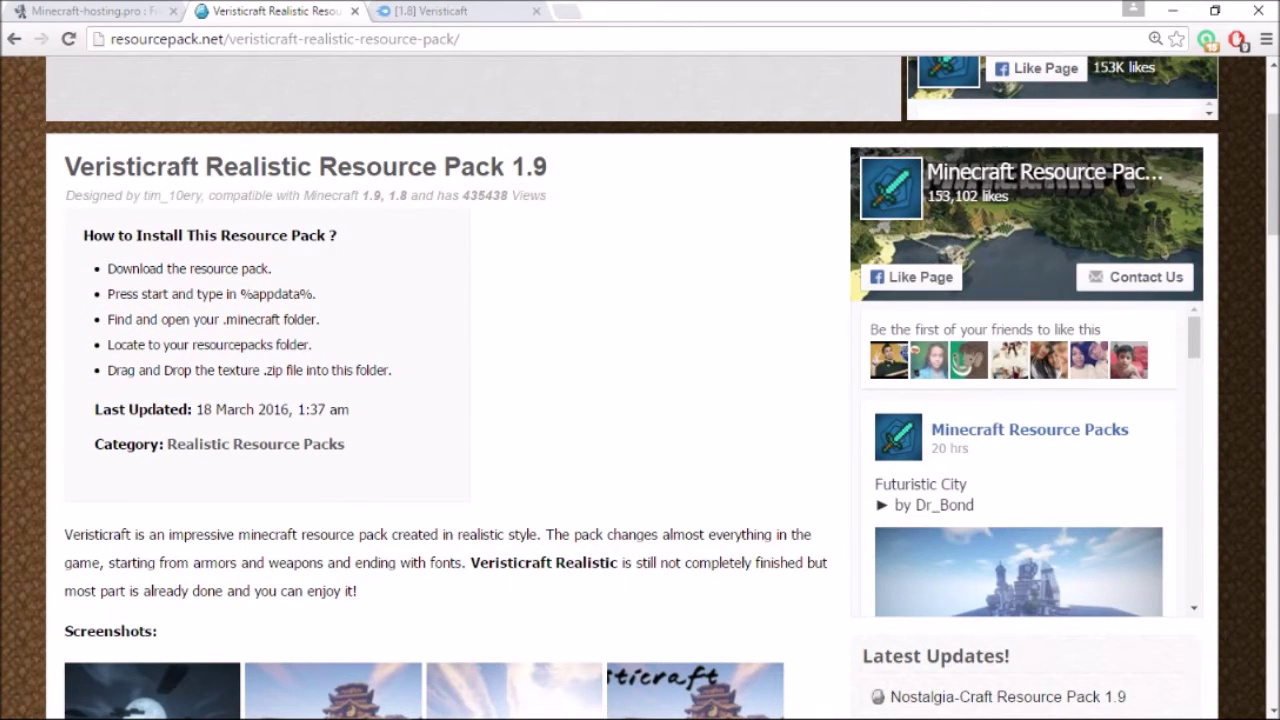
scroll(640, 400, "down", 8)
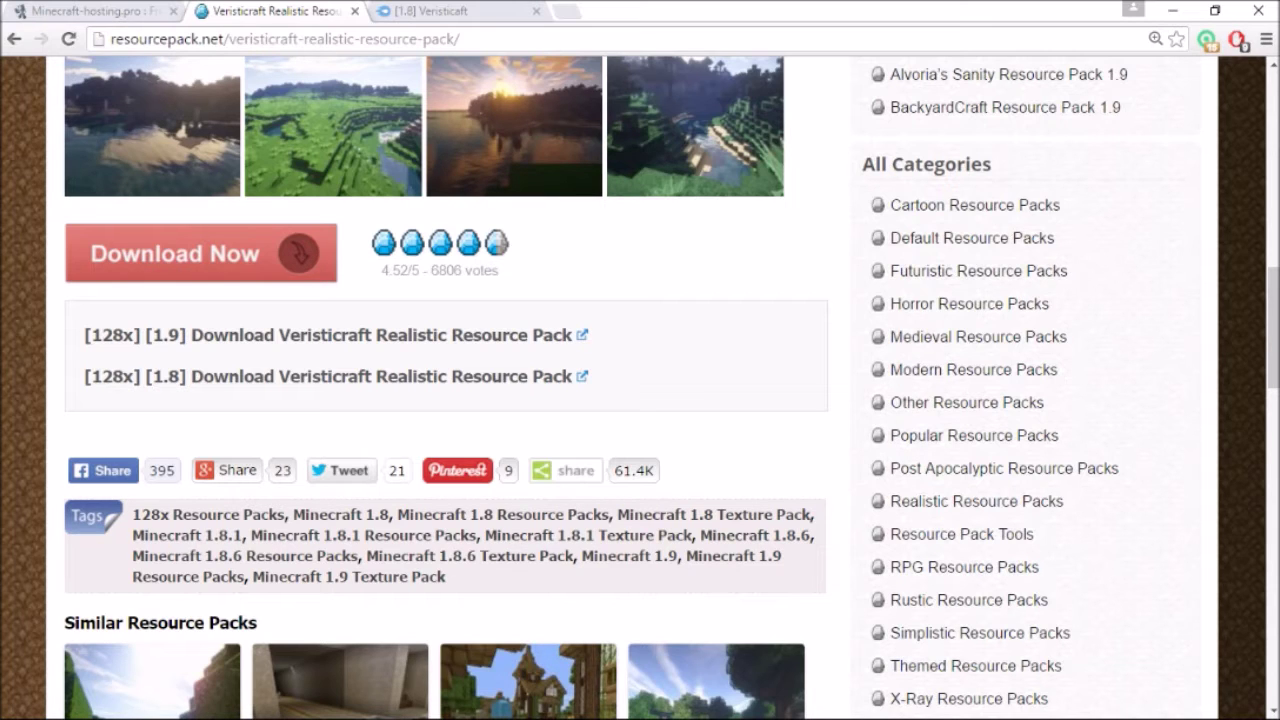
Step: Check the server version in the hosting panel against the 1.8 download offered on the Veristicraft page
left_click(90, 11)
scroll(340, 343, "up", 2)
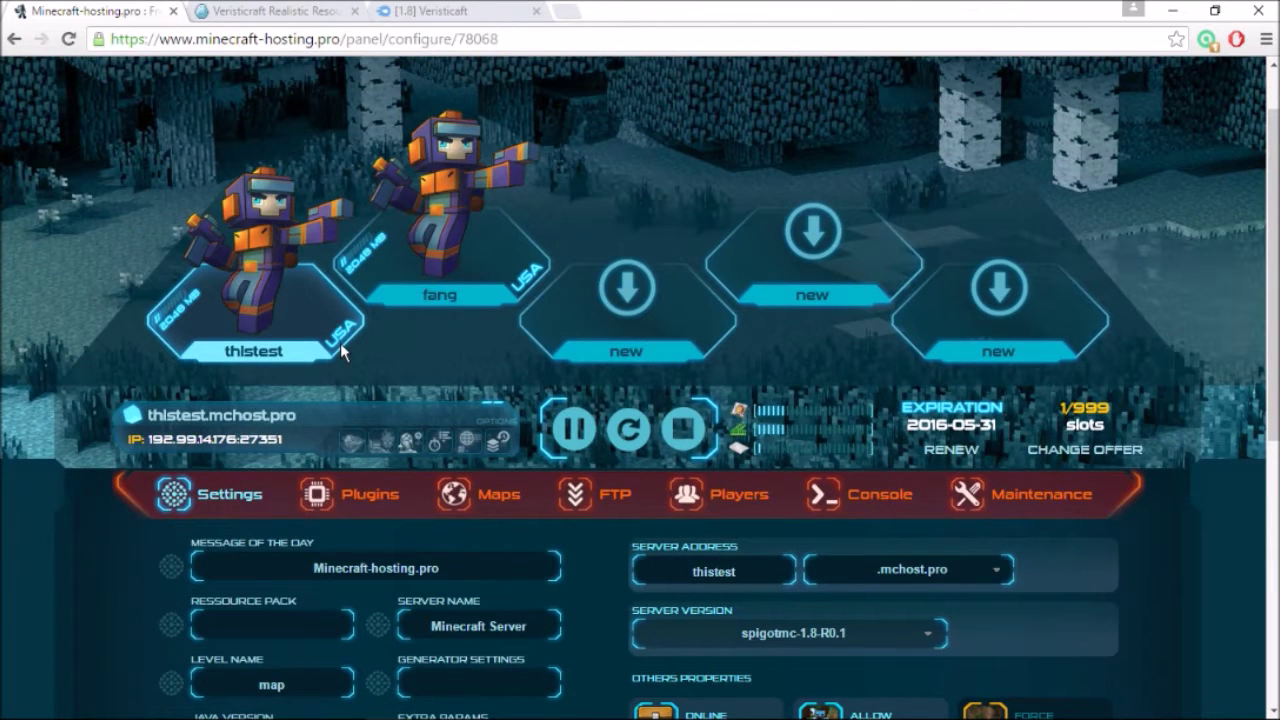
key("ctrl+Tab")
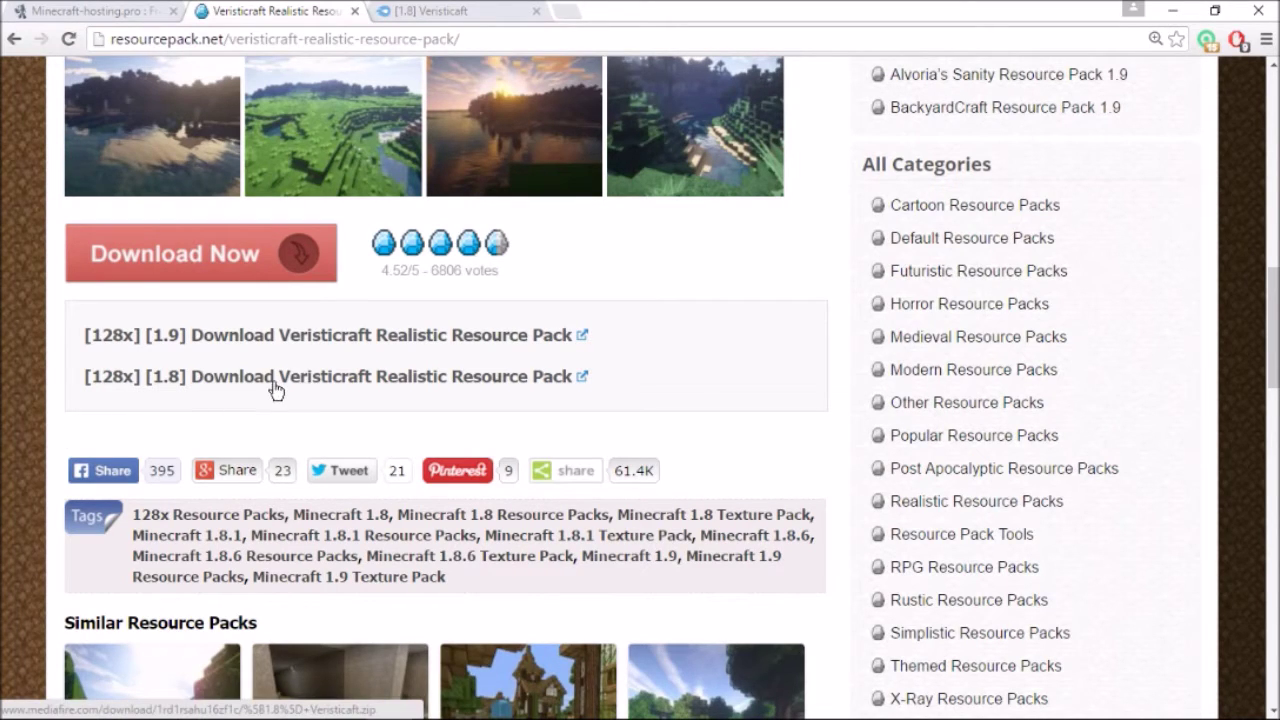
left_click(90, 11)
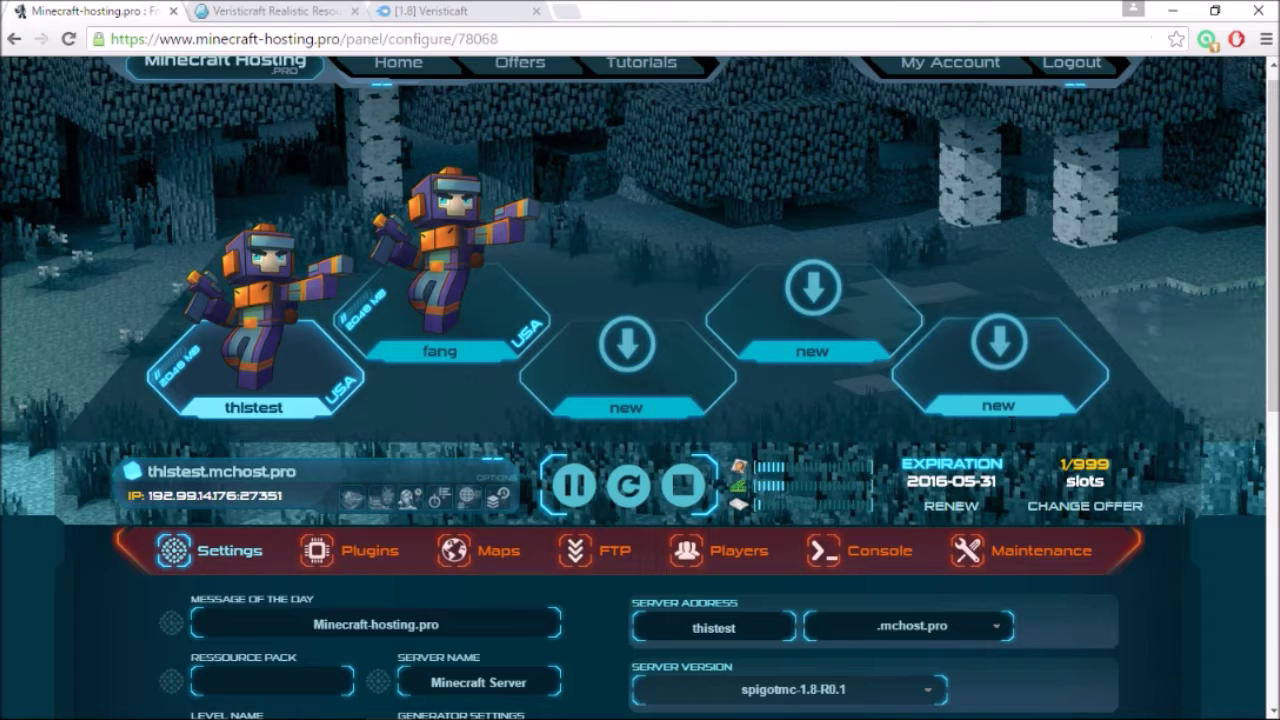
scroll(866, 600, "down", 1)
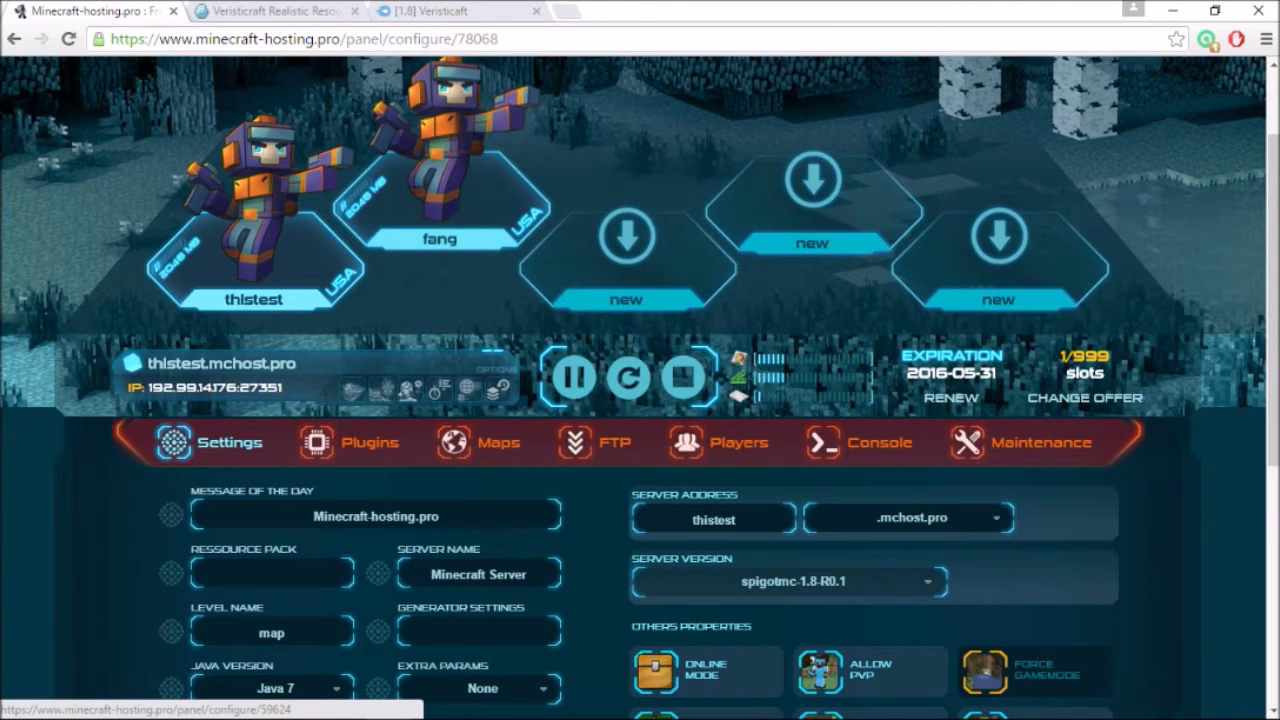
Step: Go to the MediaFire page of the [1.8] Veristicaft archive and copy the direct link of its download
key("ctrl+Tab")
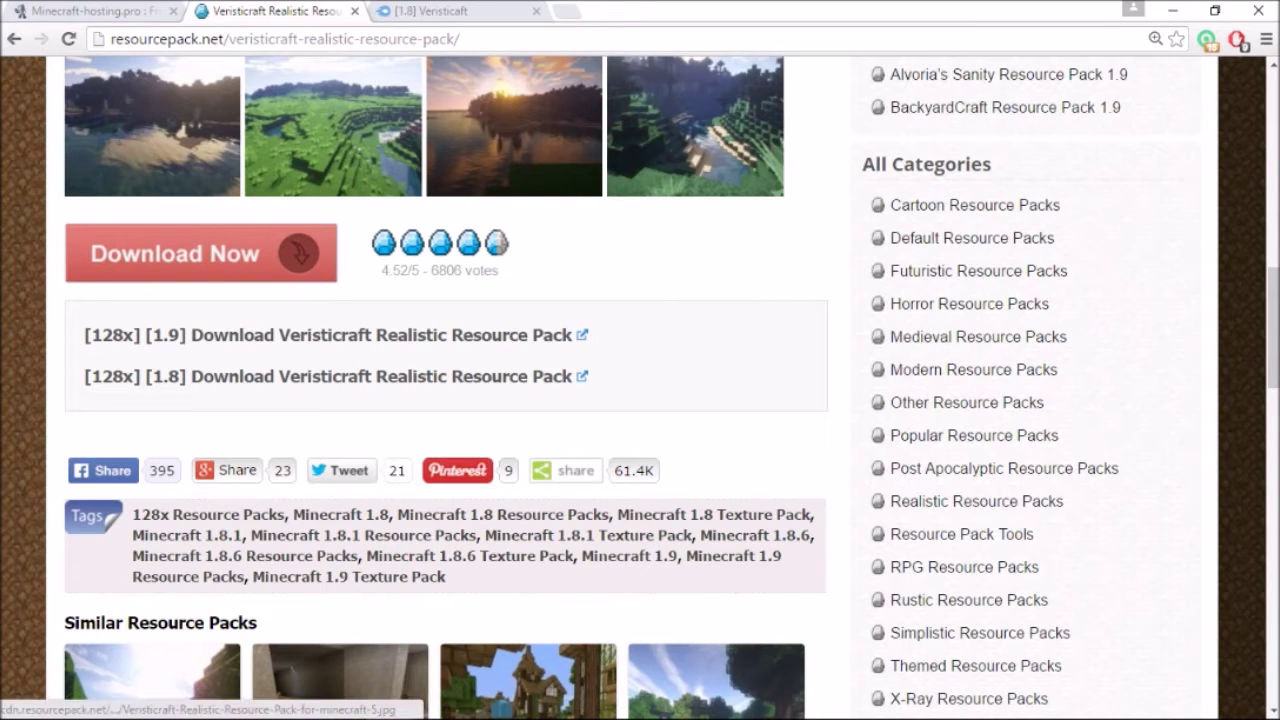
key("ctrl+Tab")
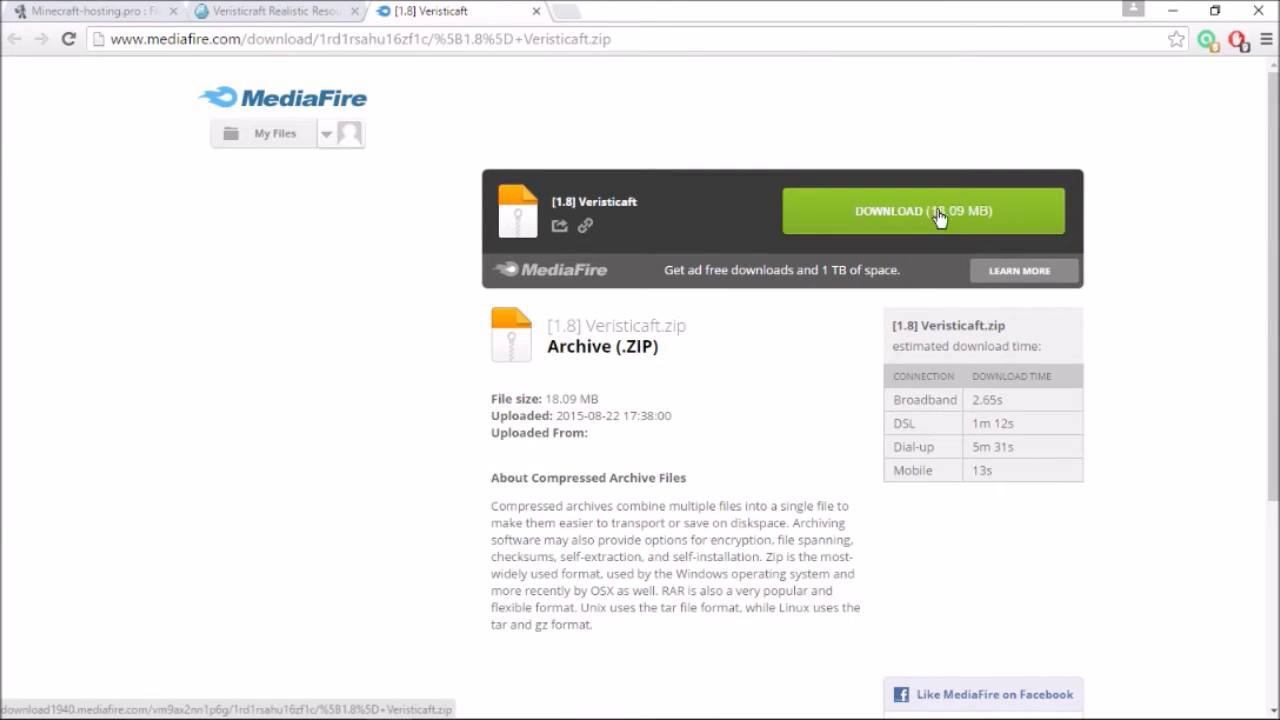
right_click(938, 214)
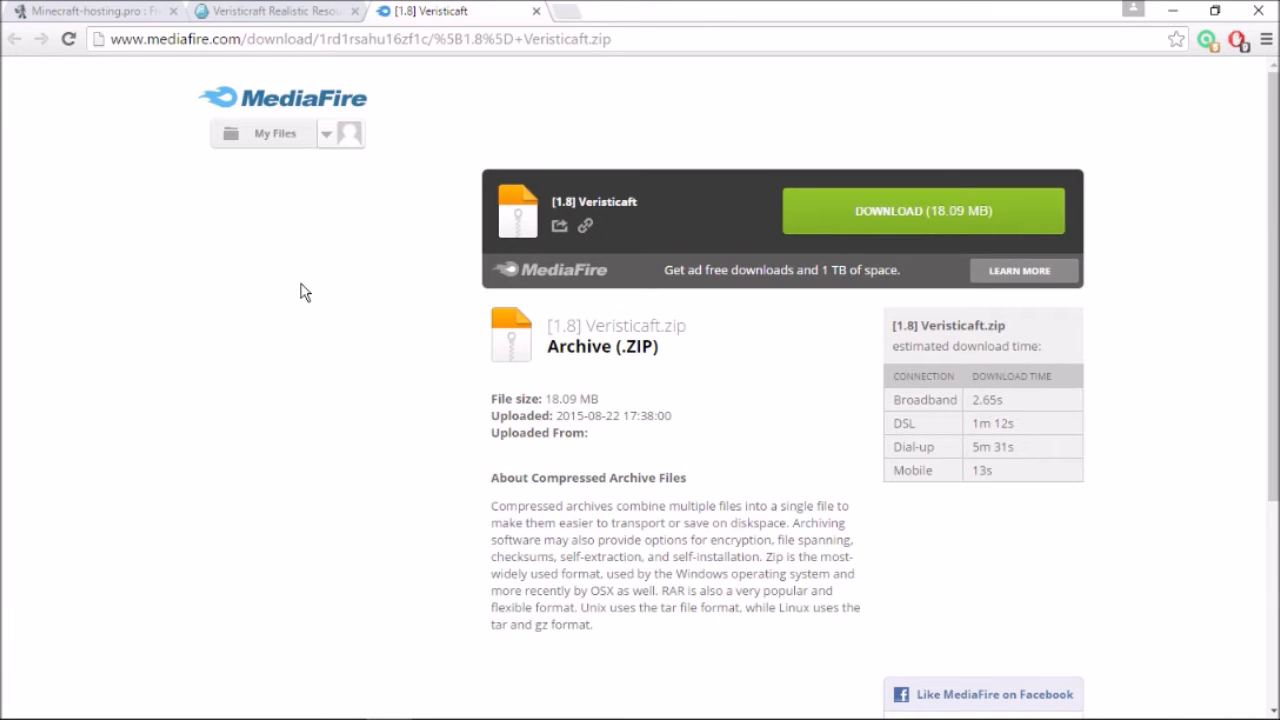
Step: Compare the pack page's version download links with the MediaFire page and highlight that page's own address
key("ctrl+shift+Tab")
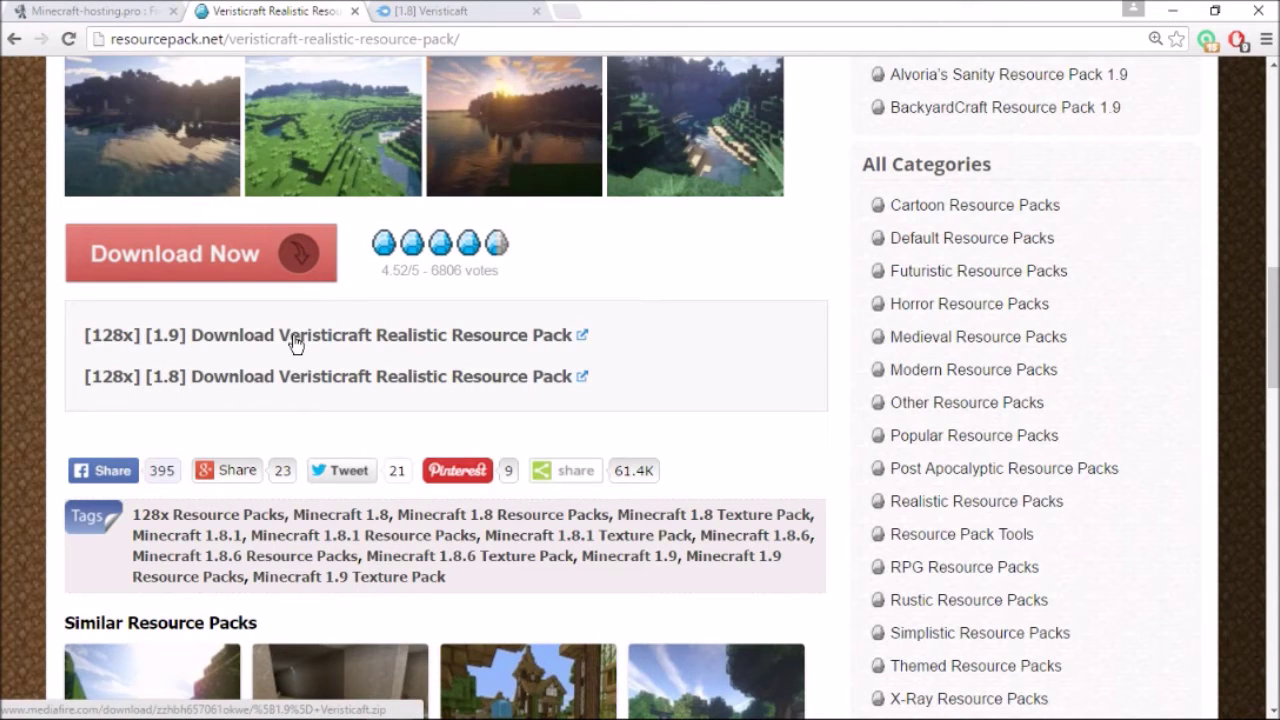
key("ctrl+Tab")
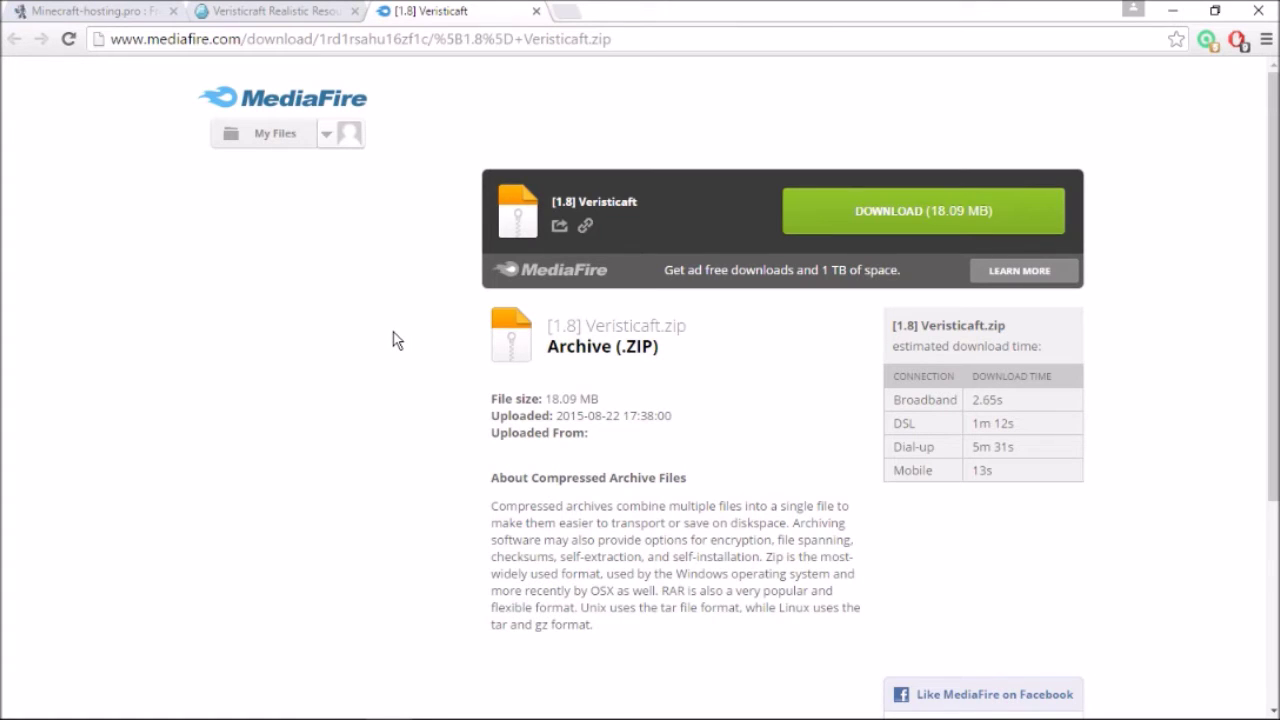
left_click(335, 12)
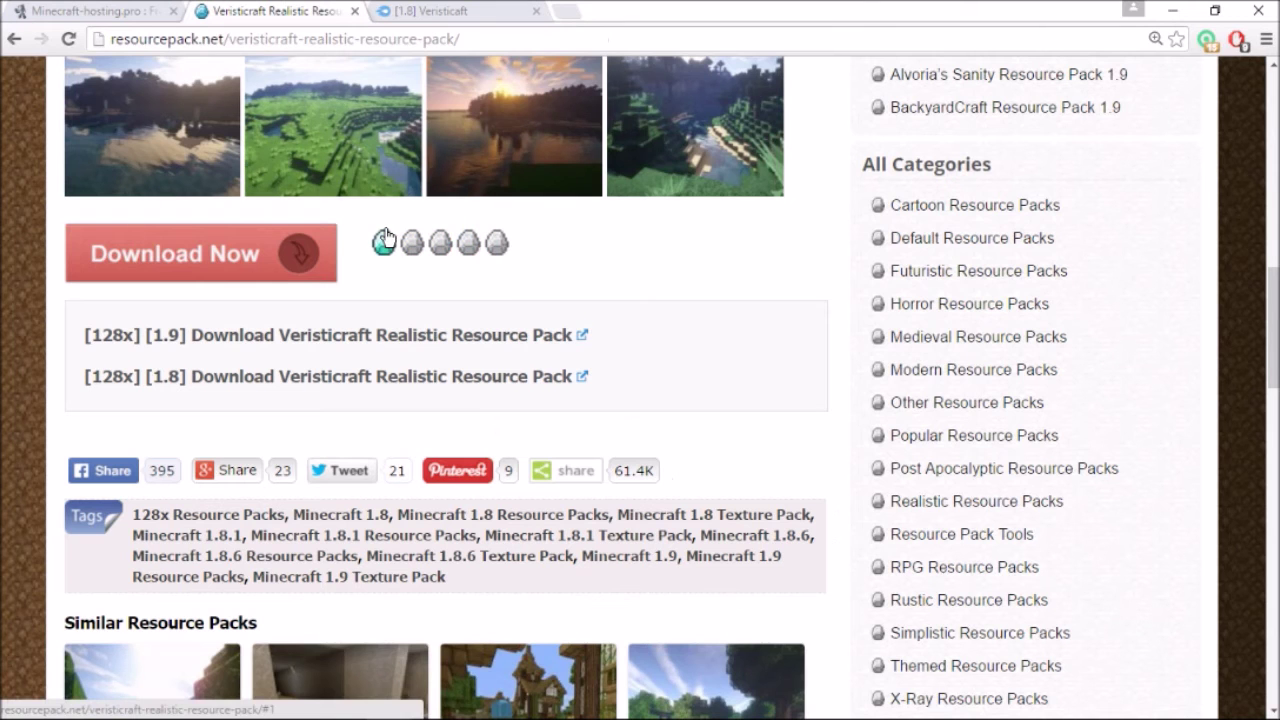
left_click(430, 12)
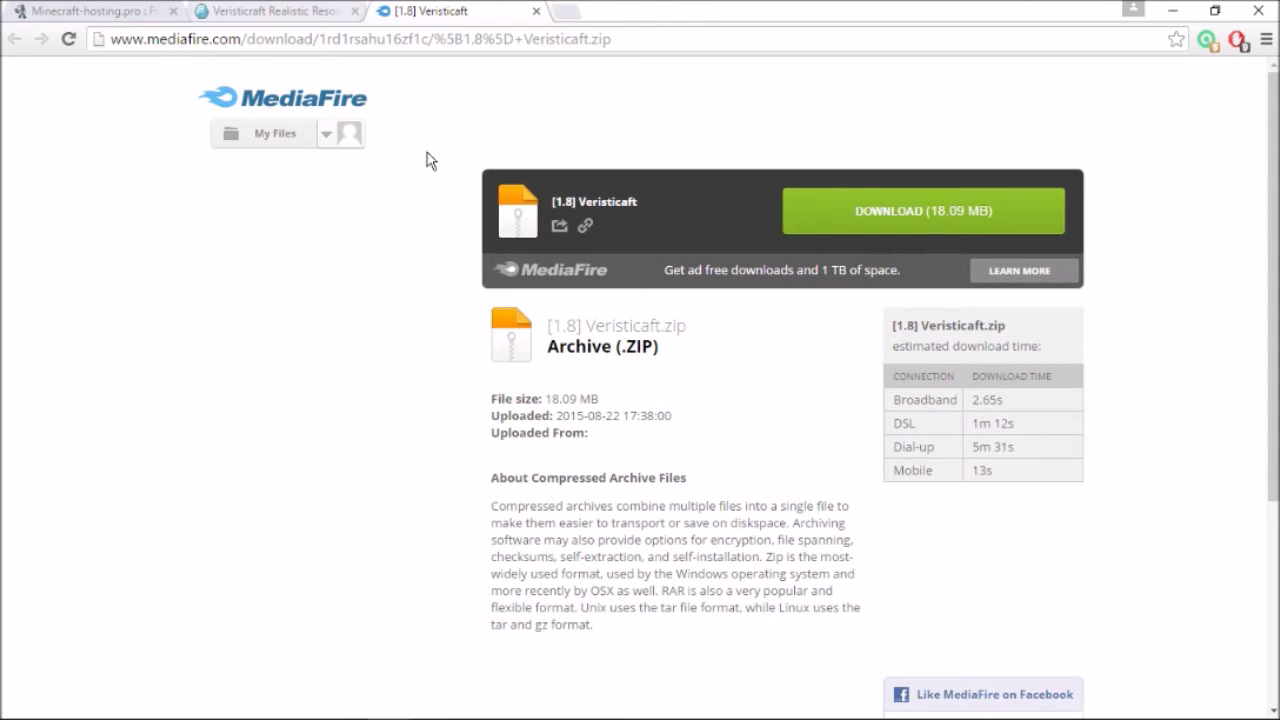
left_click_drag(643, 40, 255, 40)
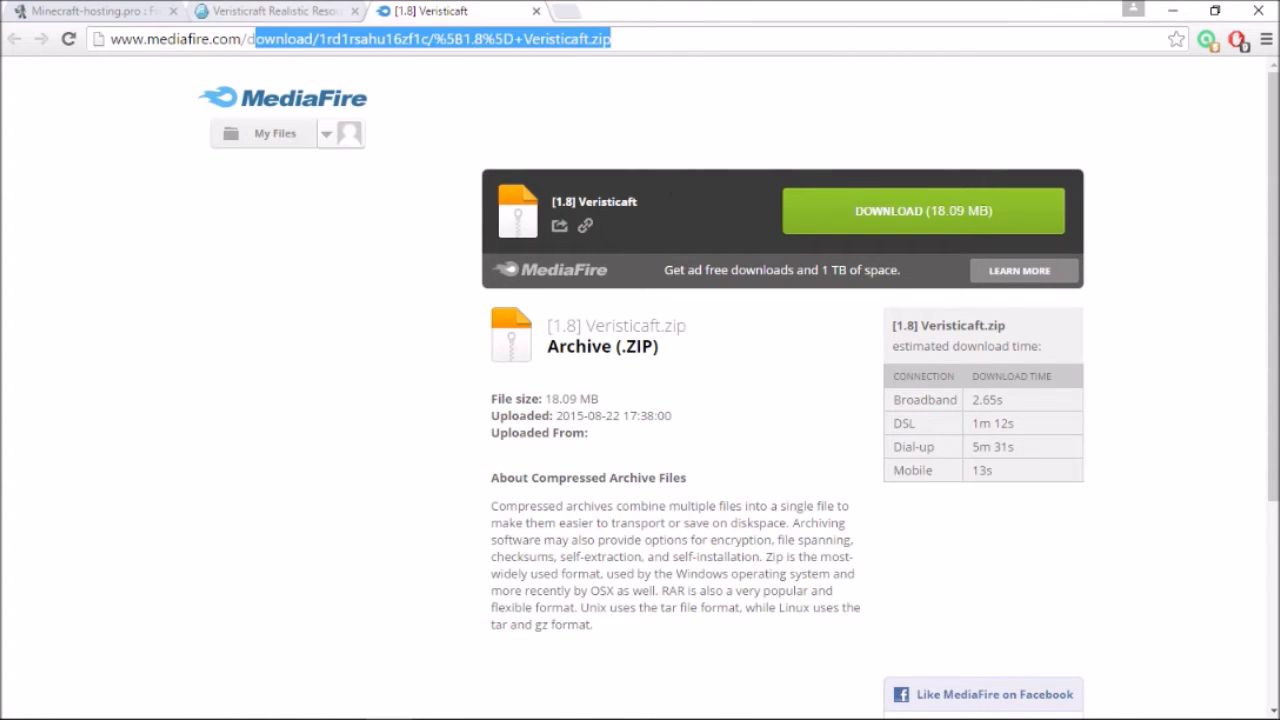
Step: Set the thistest server's resource pack to the copied direct MediaFire download link and open the server console
left_click(275, 12)
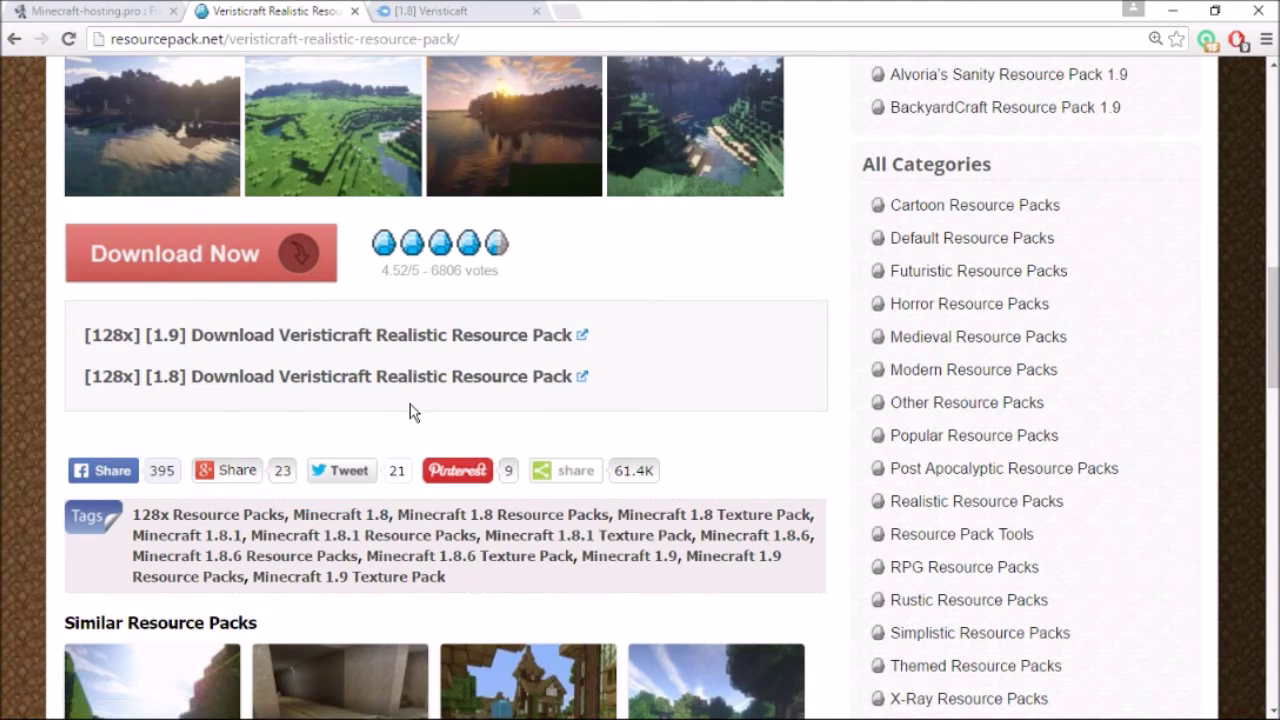
left_click(90, 11)
scroll(480, 430, "down", 2)
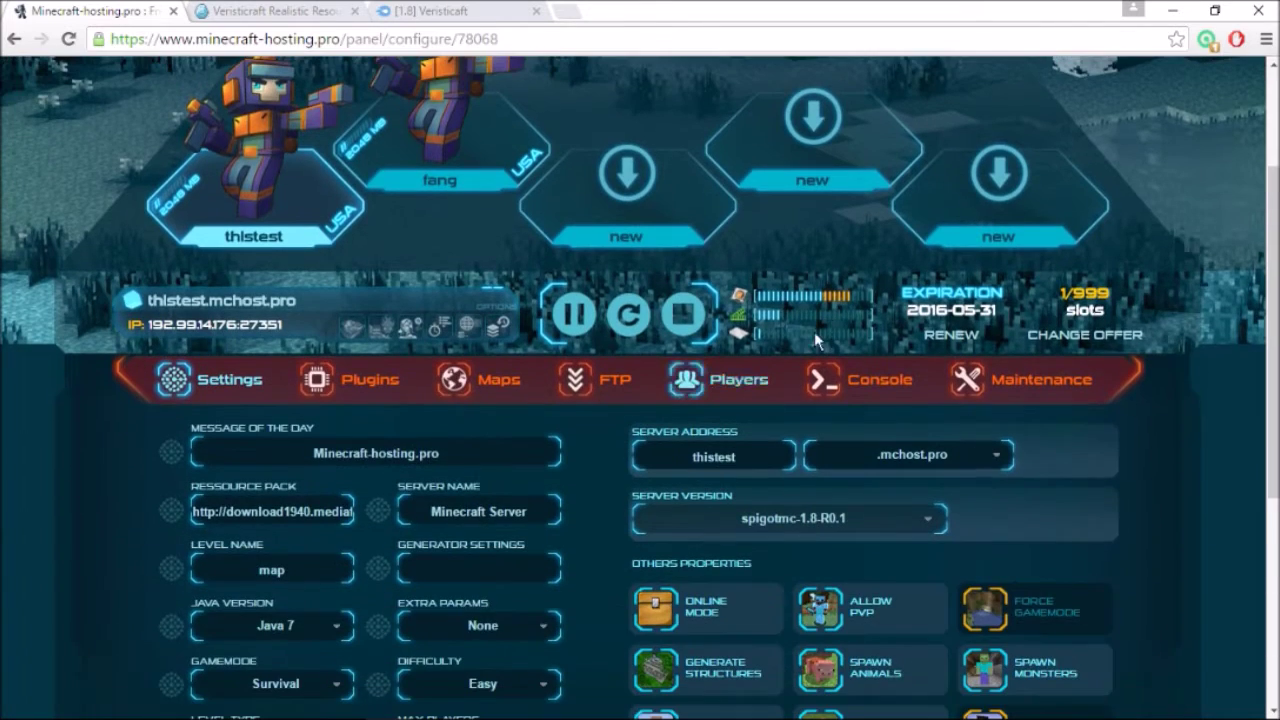
left_click(878, 380)
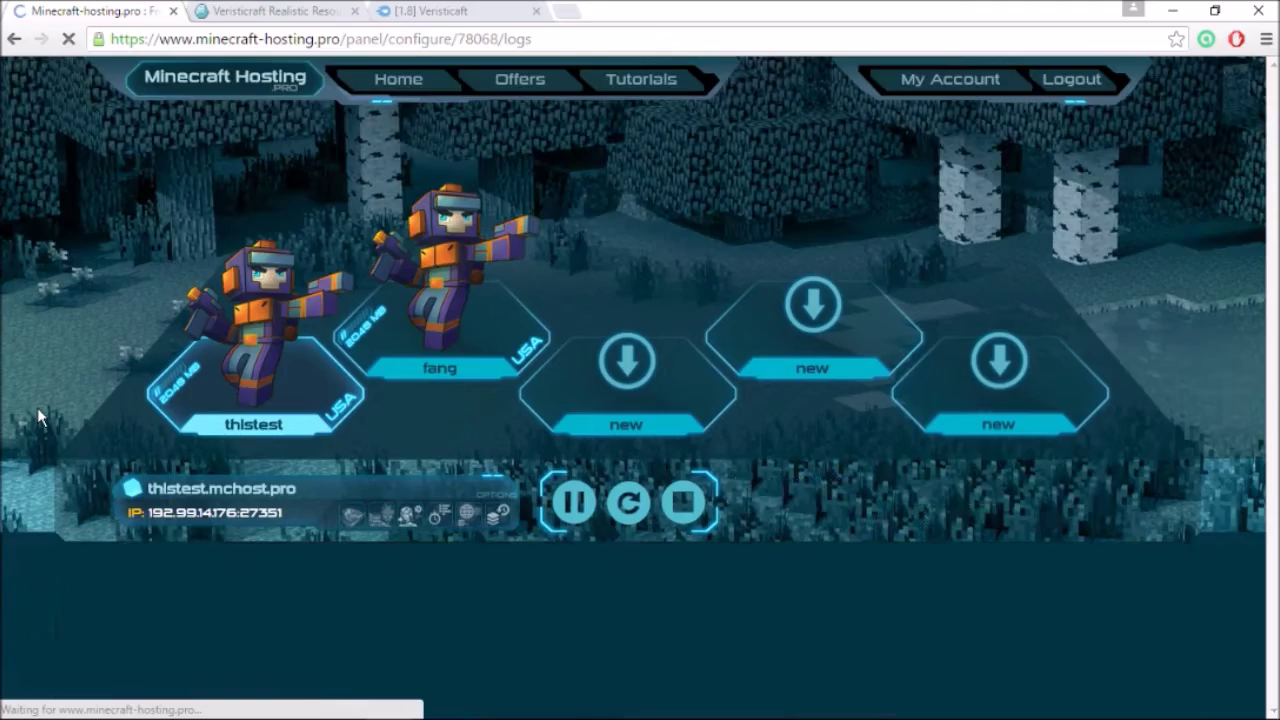
scroll(640, 388, "down", 3)
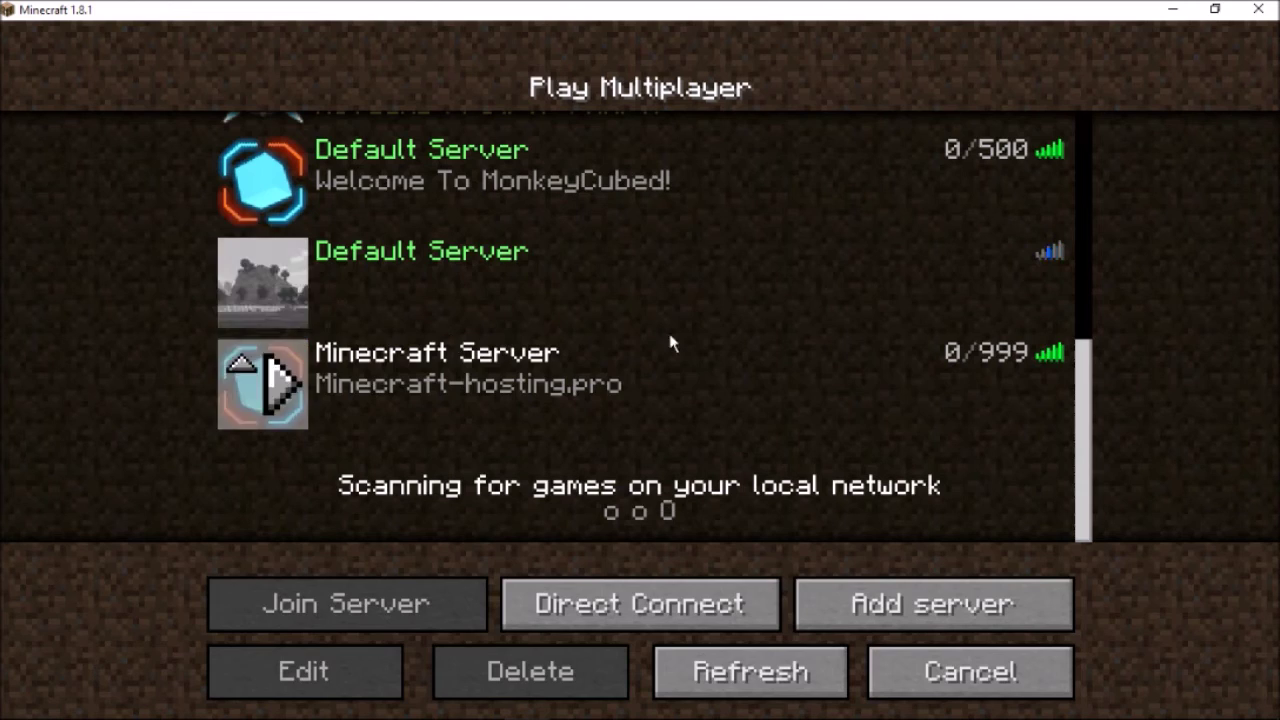
Step: In Minecraft, edit the Minecraft Server entry, set Server Resource Packs to Prompt and save the entry
left_click(506, 391)
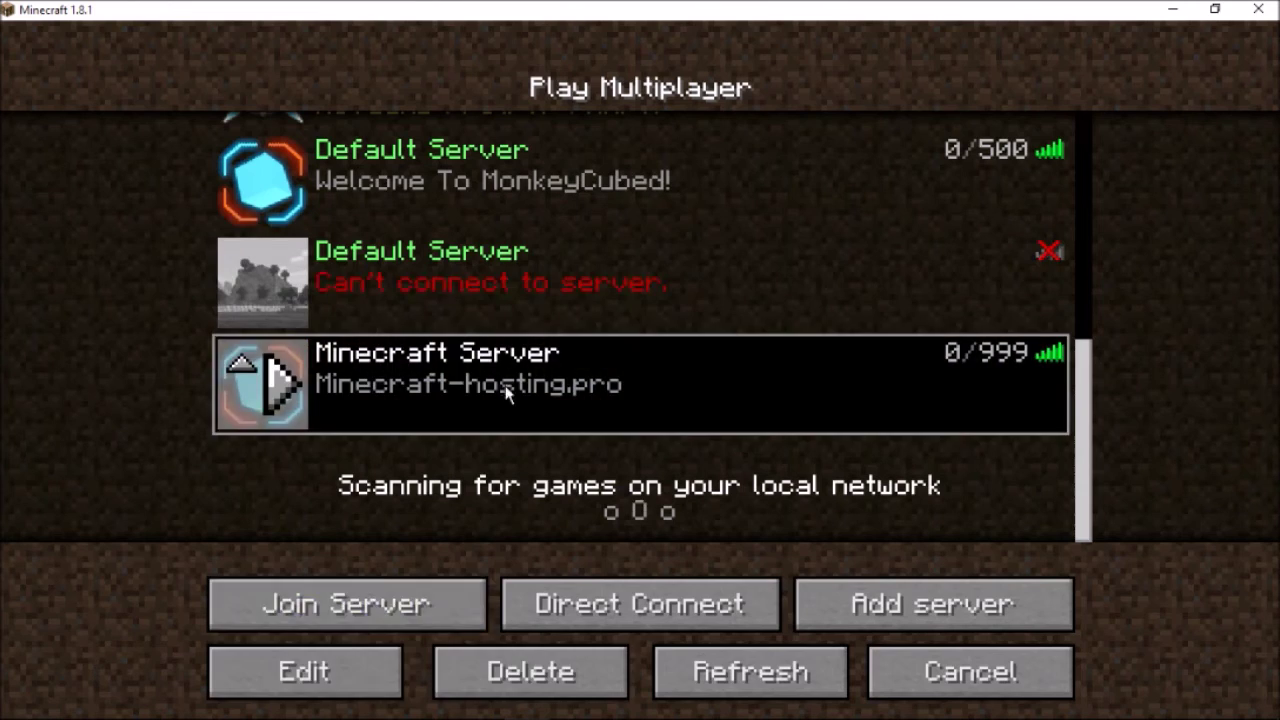
left_click(351, 664)
left_click(675, 443)
left_click(675, 443)
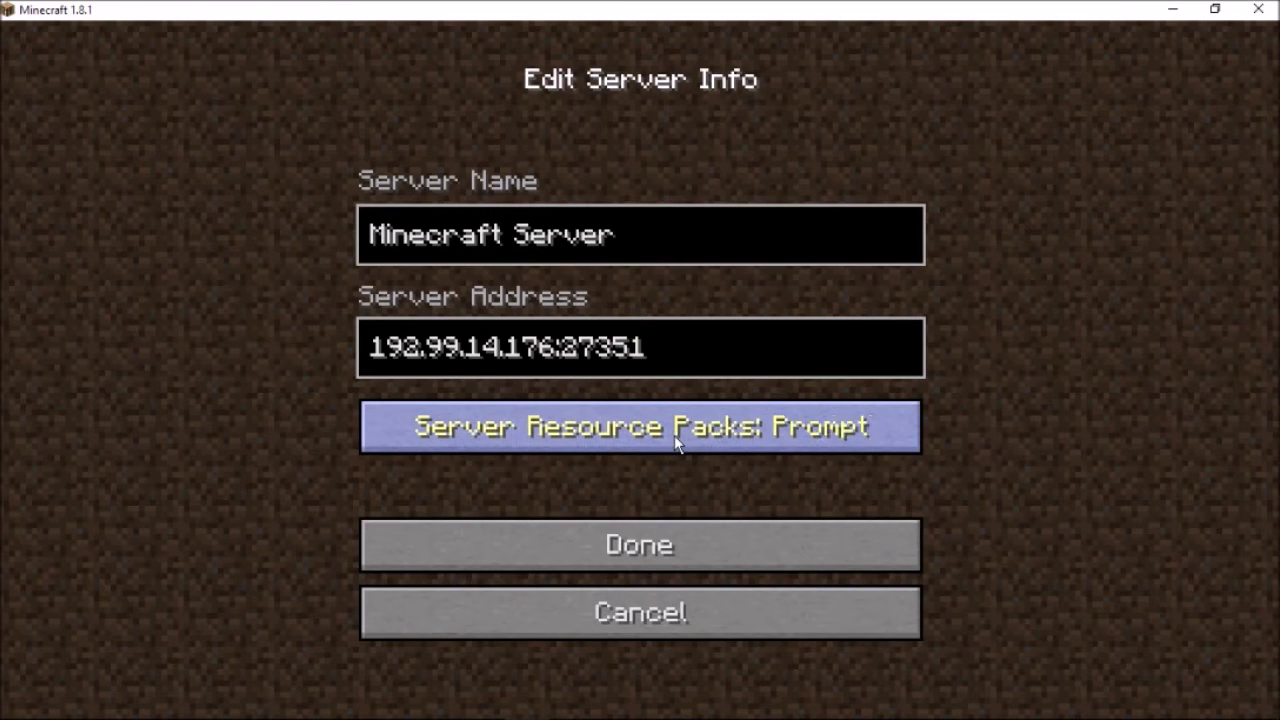
left_click(675, 443)
left_click(675, 443)
left_click(675, 443)
left_click(764, 553)
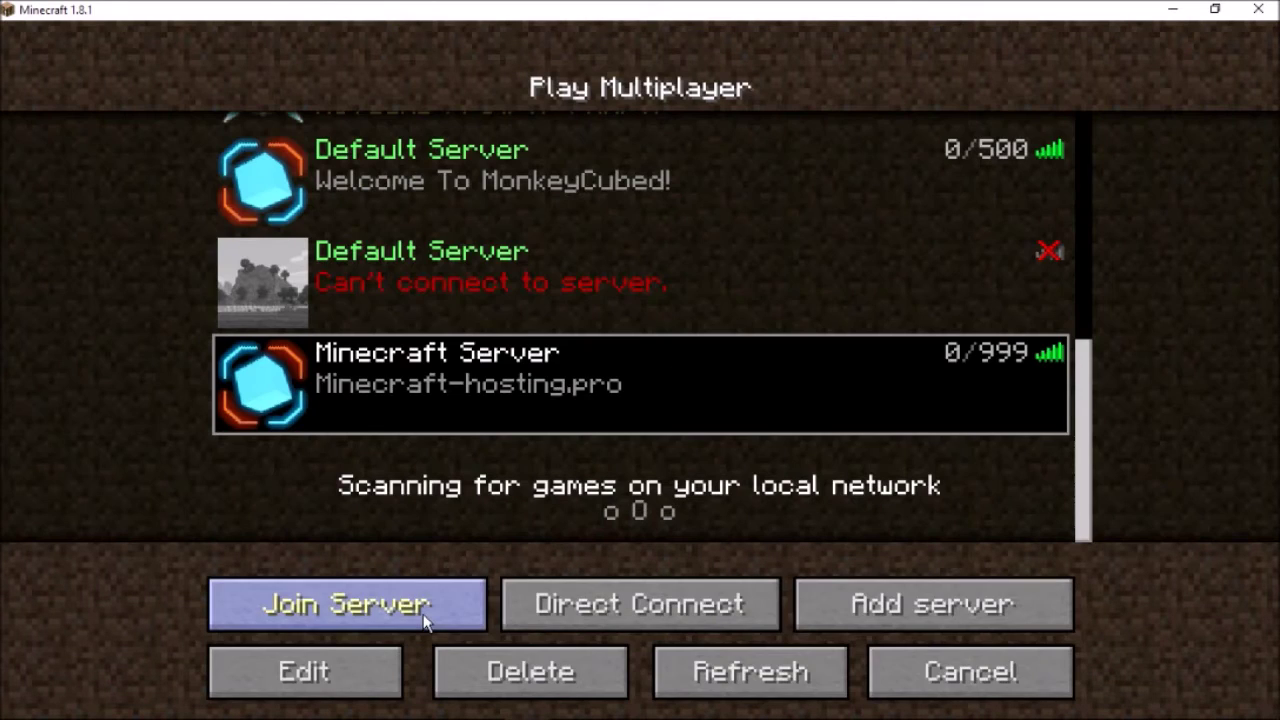
Step: Join the Minecraft Server entry and accept the download of its recommended custom resource pack
left_click(326, 610)
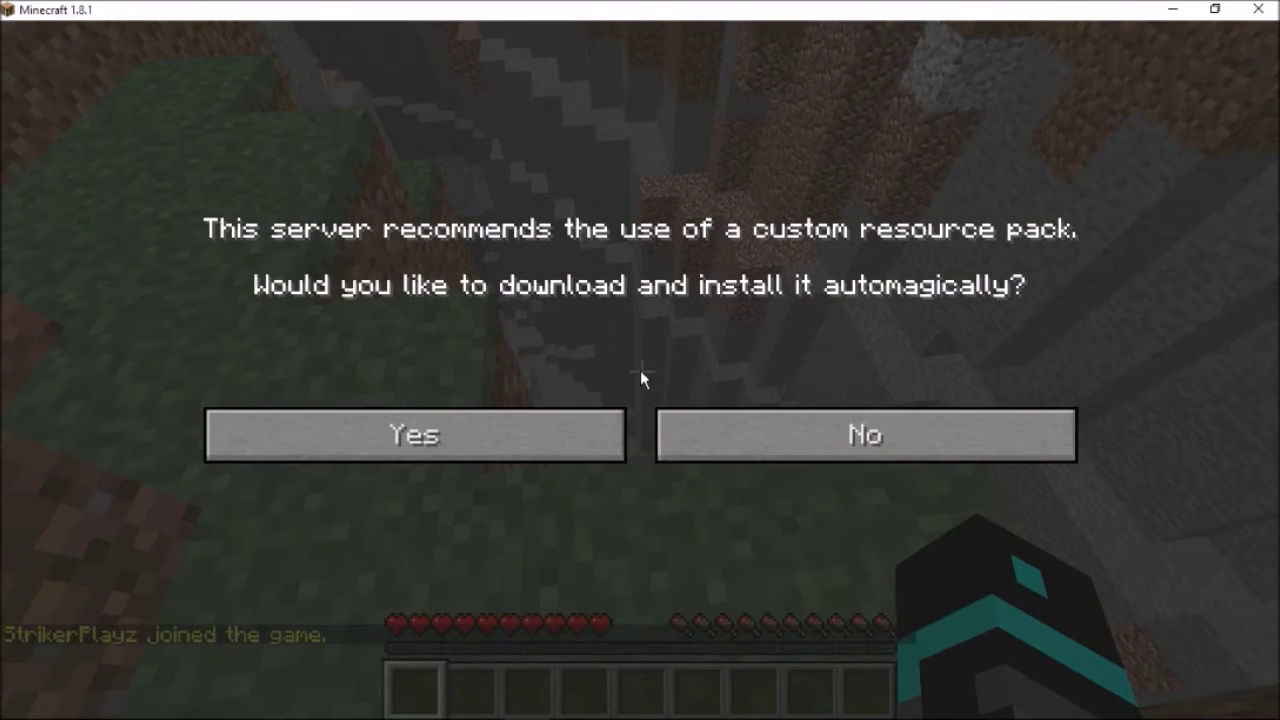
key("Escape")
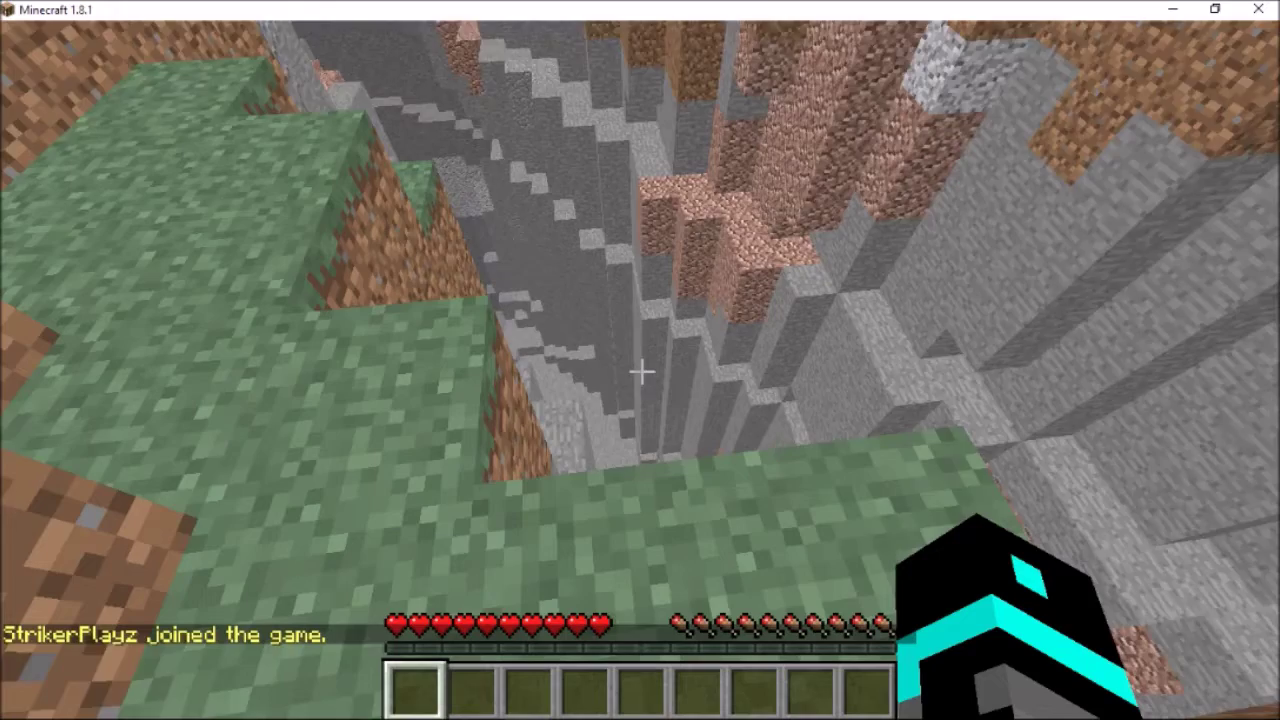
key("s")
key("s")
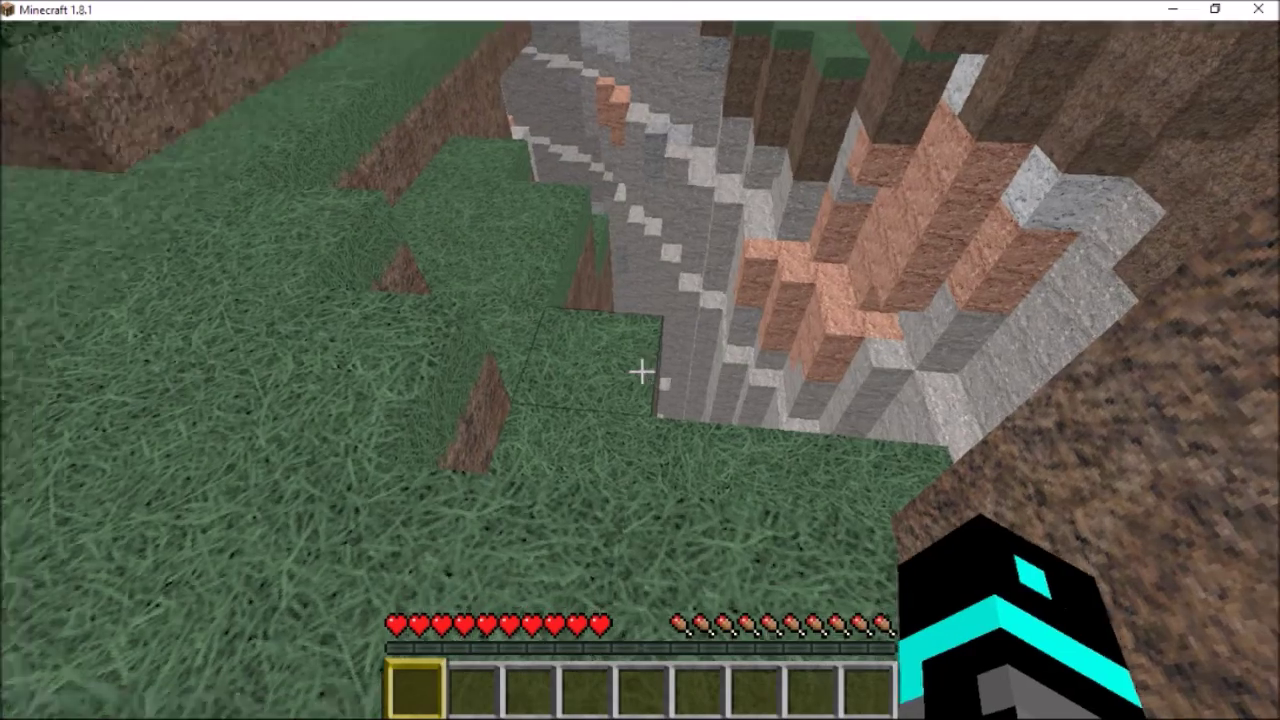
Step: Check the selected resource packs in the game options and return to the game
left_click(640, 372)
key("Escape")
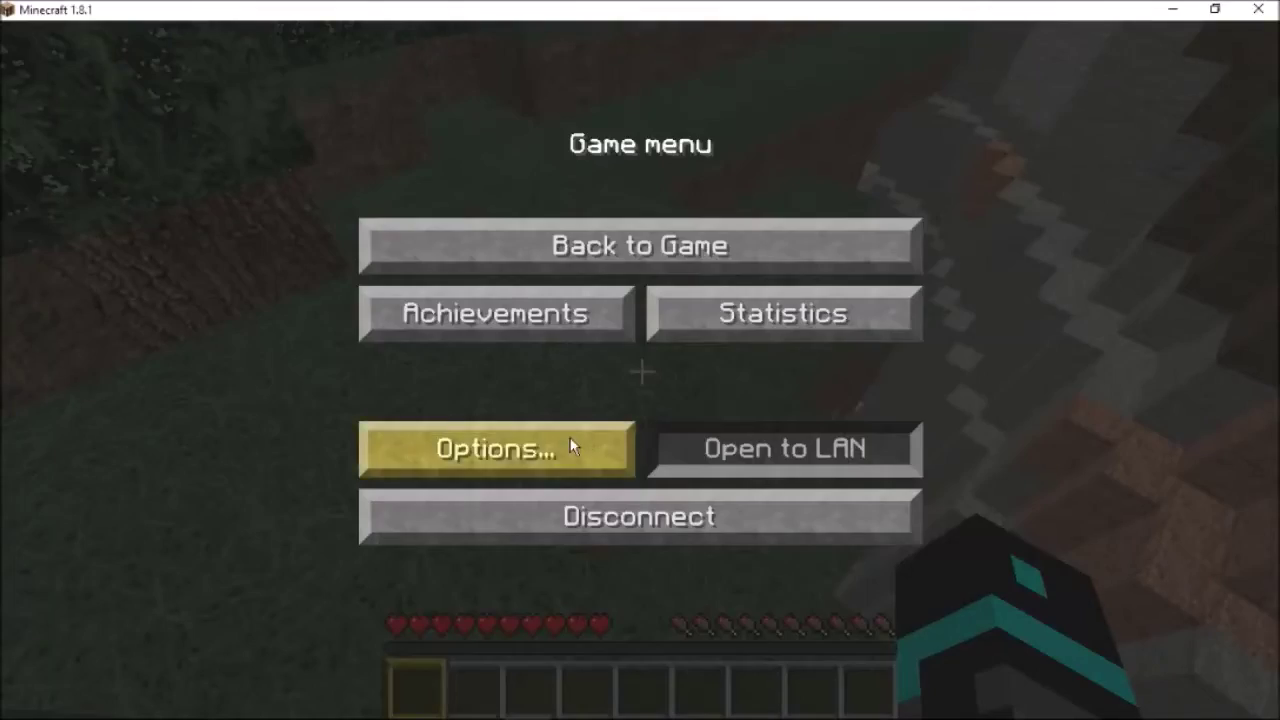
left_click(570, 448)
left_click(590, 551)
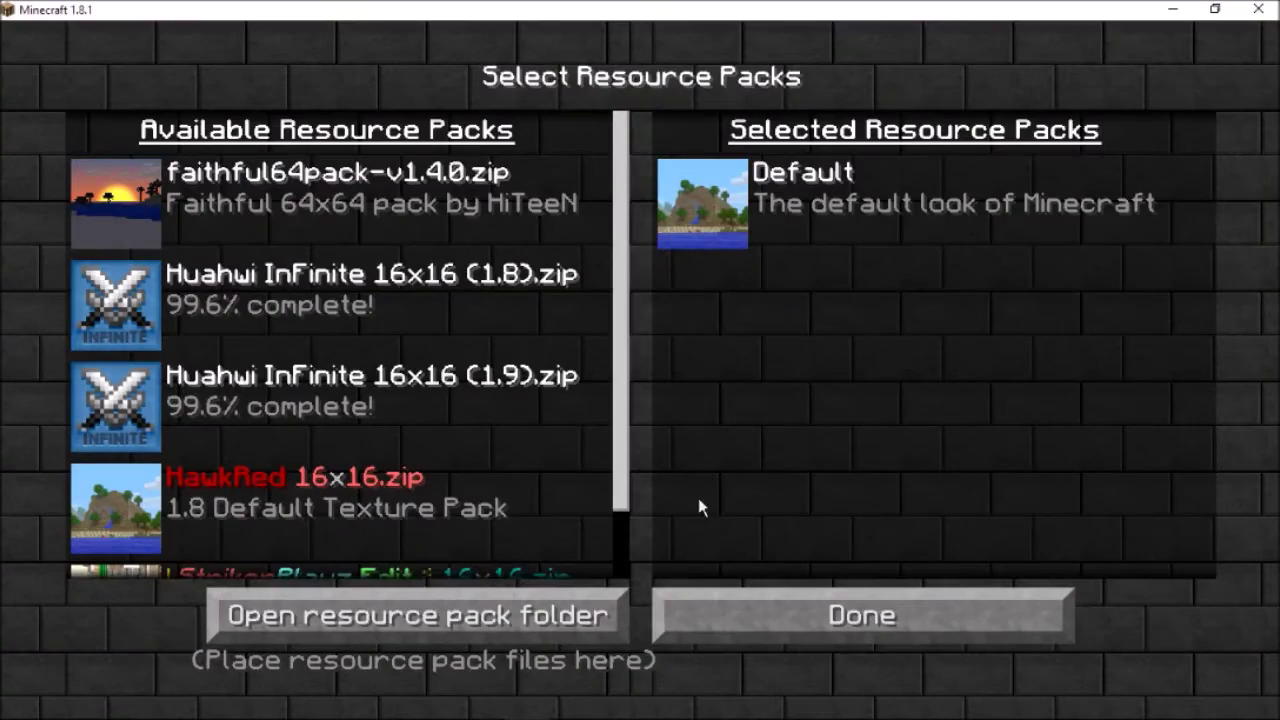
left_click(929, 640)
left_click(902, 635)
left_click(638, 256)
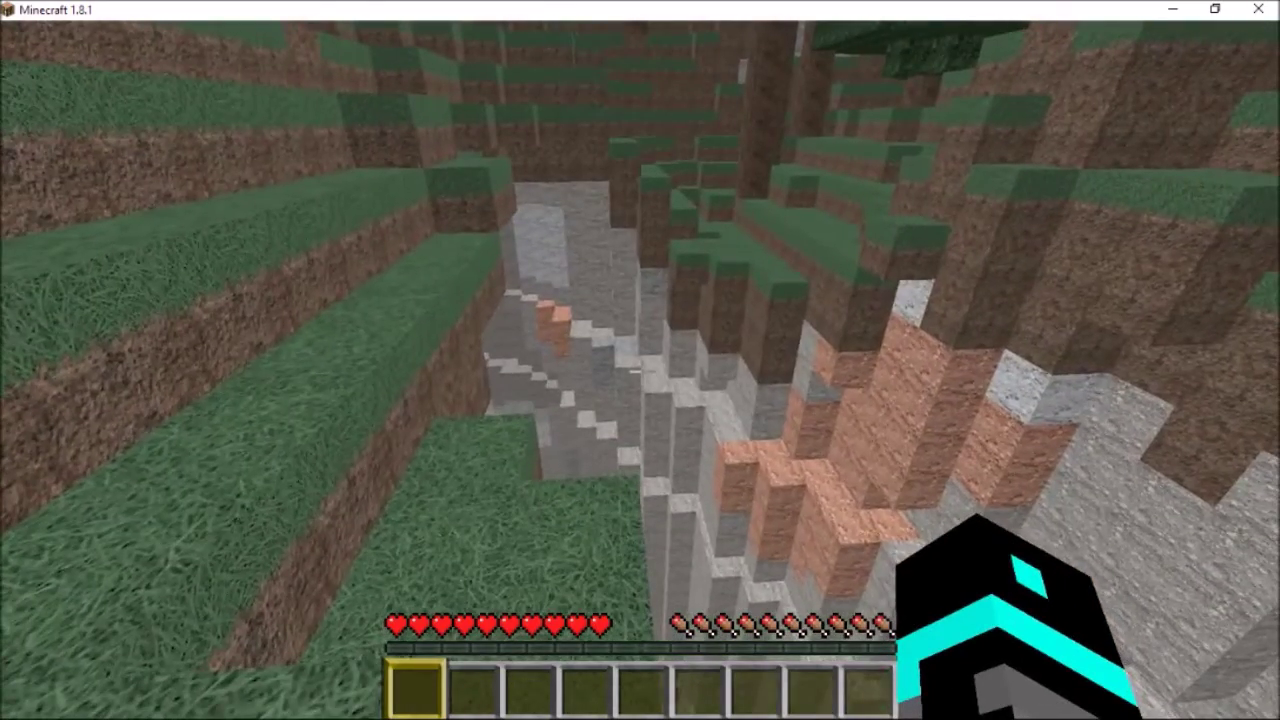
Step: Try to run the /gamemode command in the game chat and return to the world
type("/gamemode")
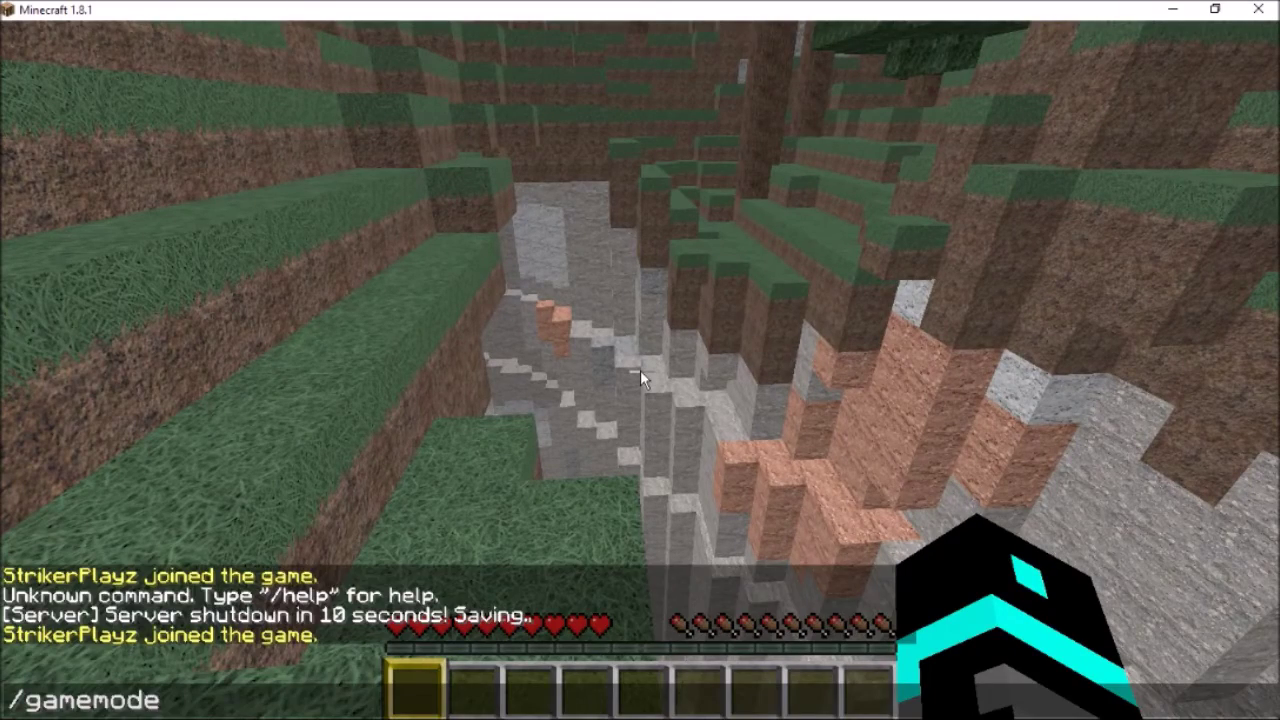
key("Return")
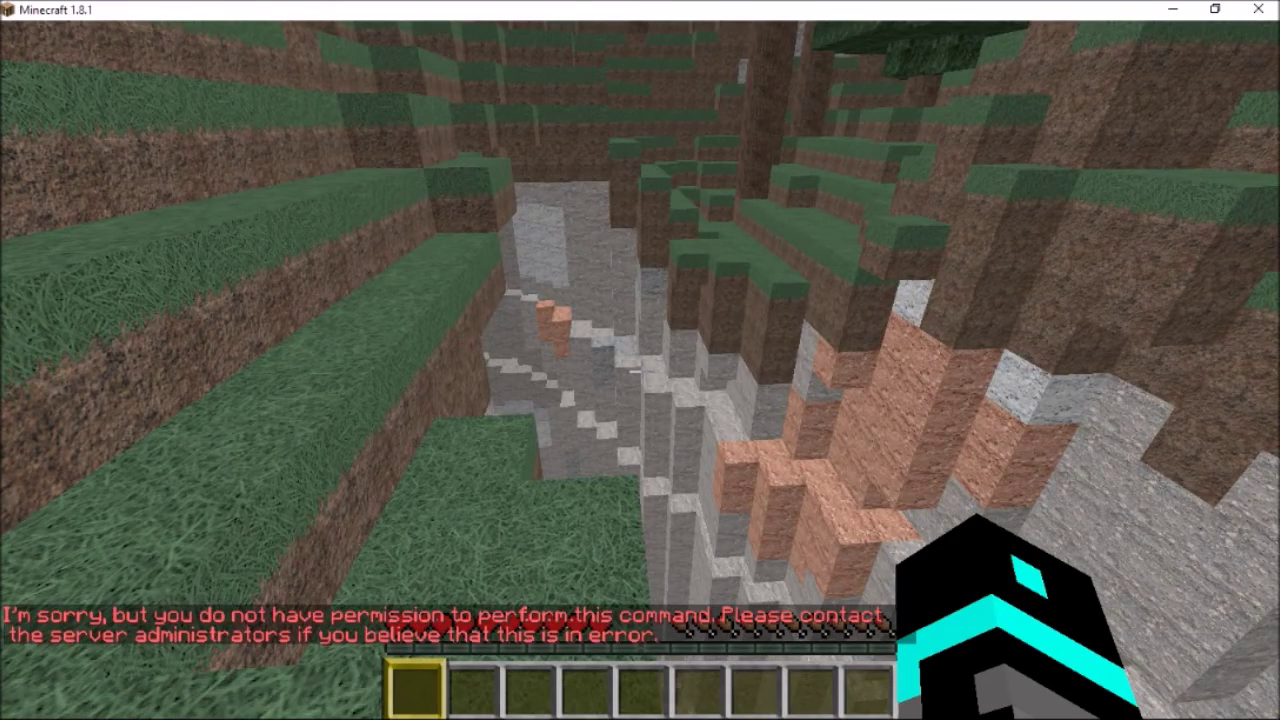
key("t")
key("Escape")
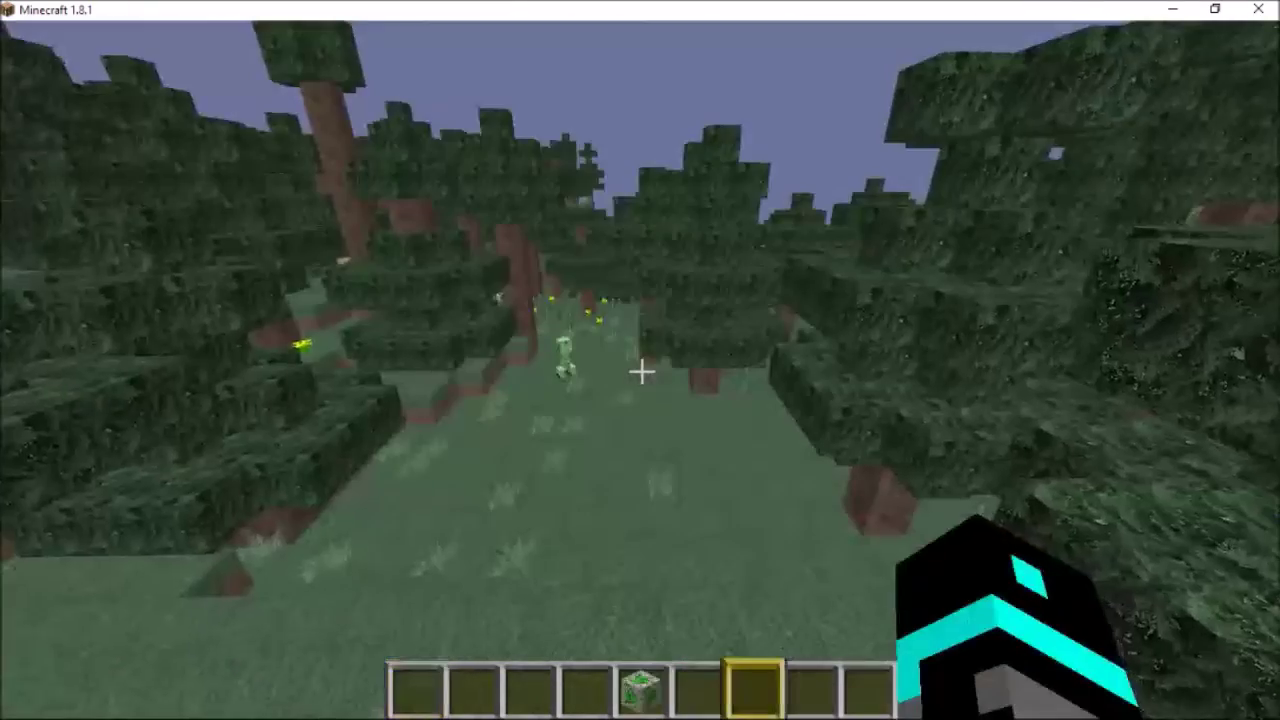
Step: Fly through and above the forest to examine the resource pack's tree, grass and mountain textures
key("w")
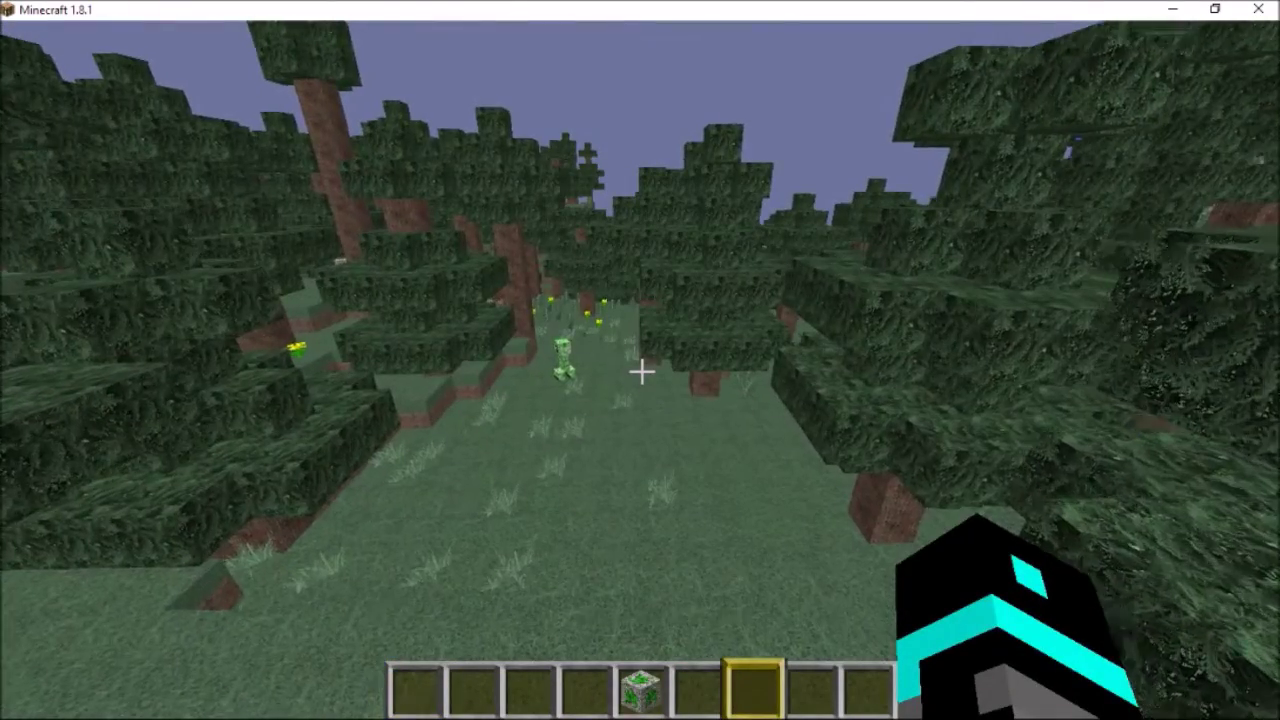
key("w")
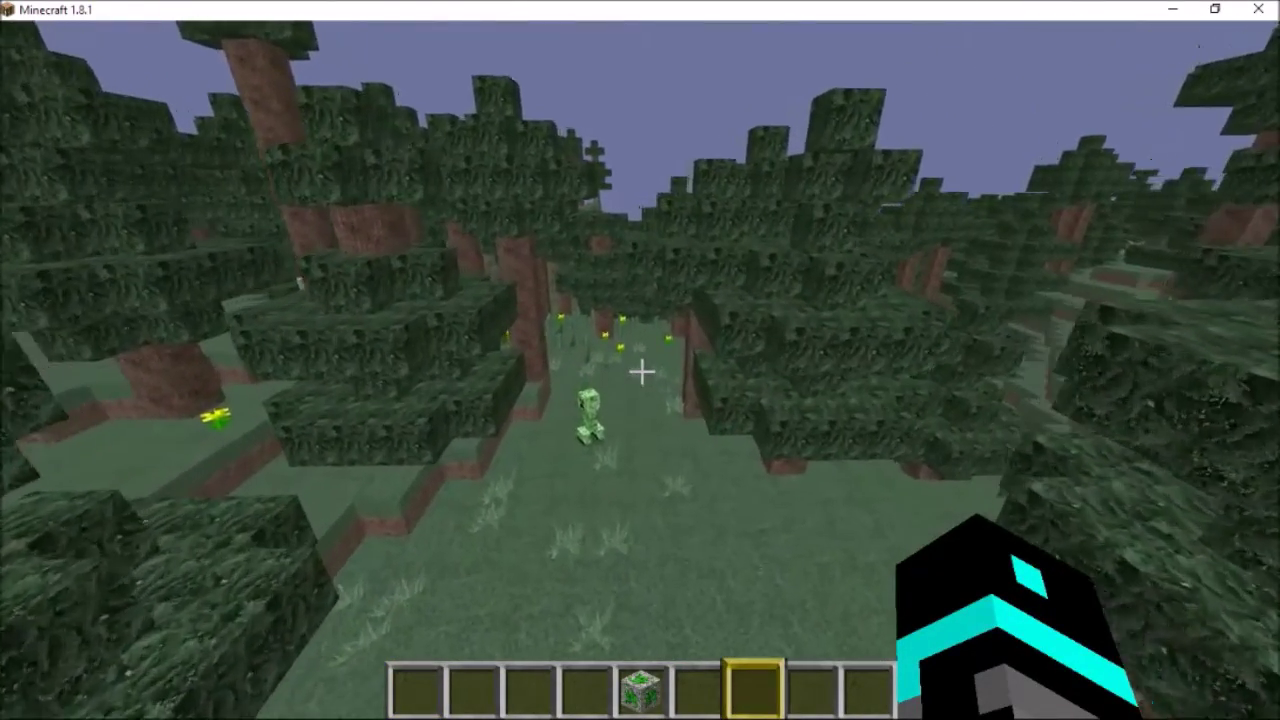
key("w")
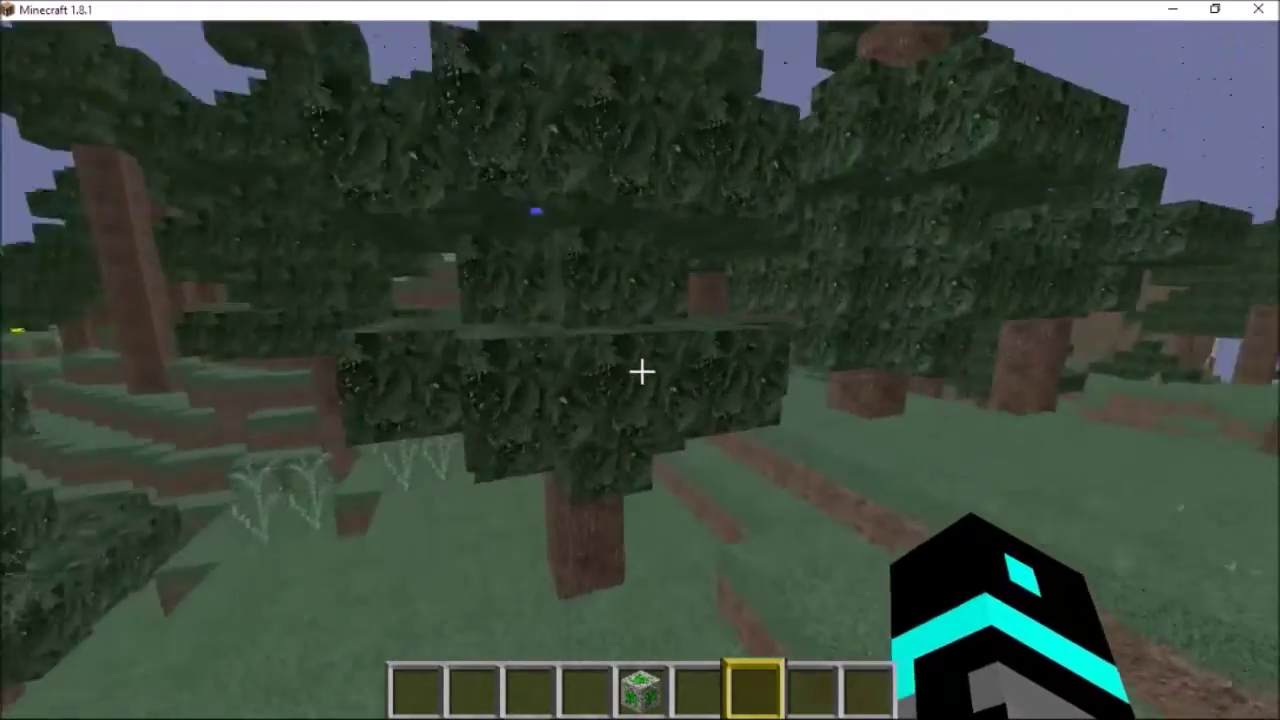
key("space")
key("w")
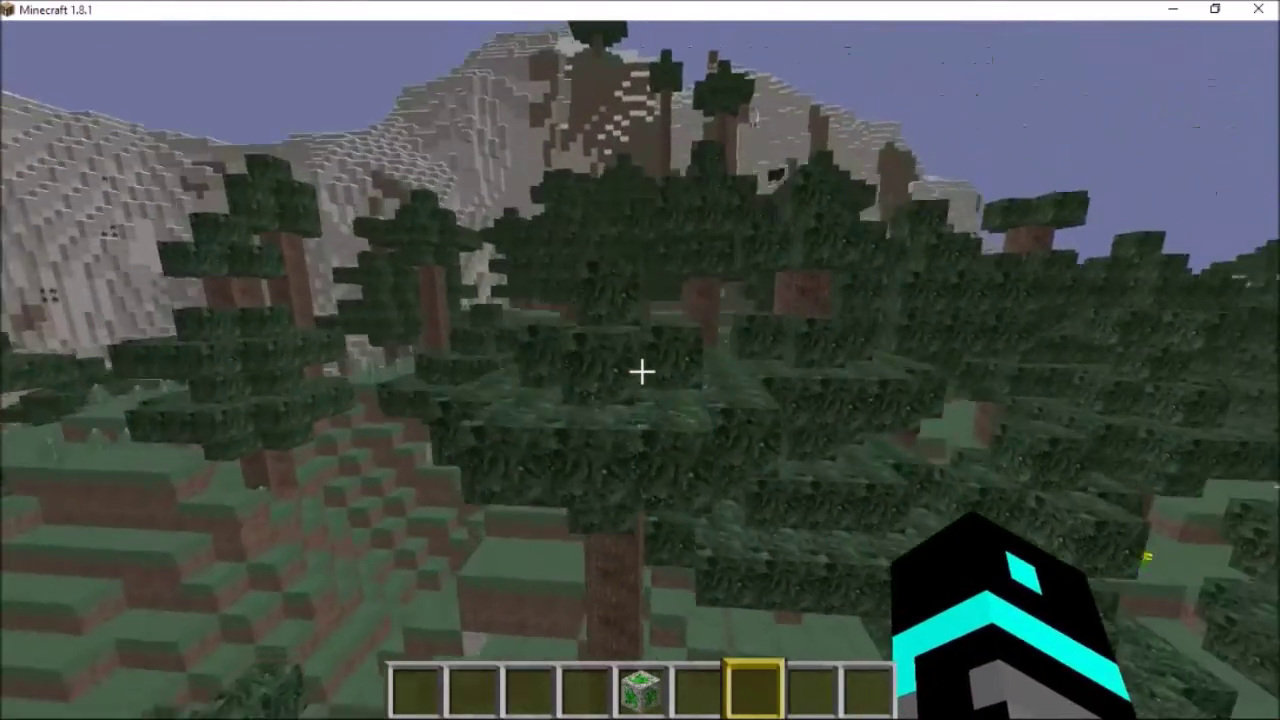
key("w")
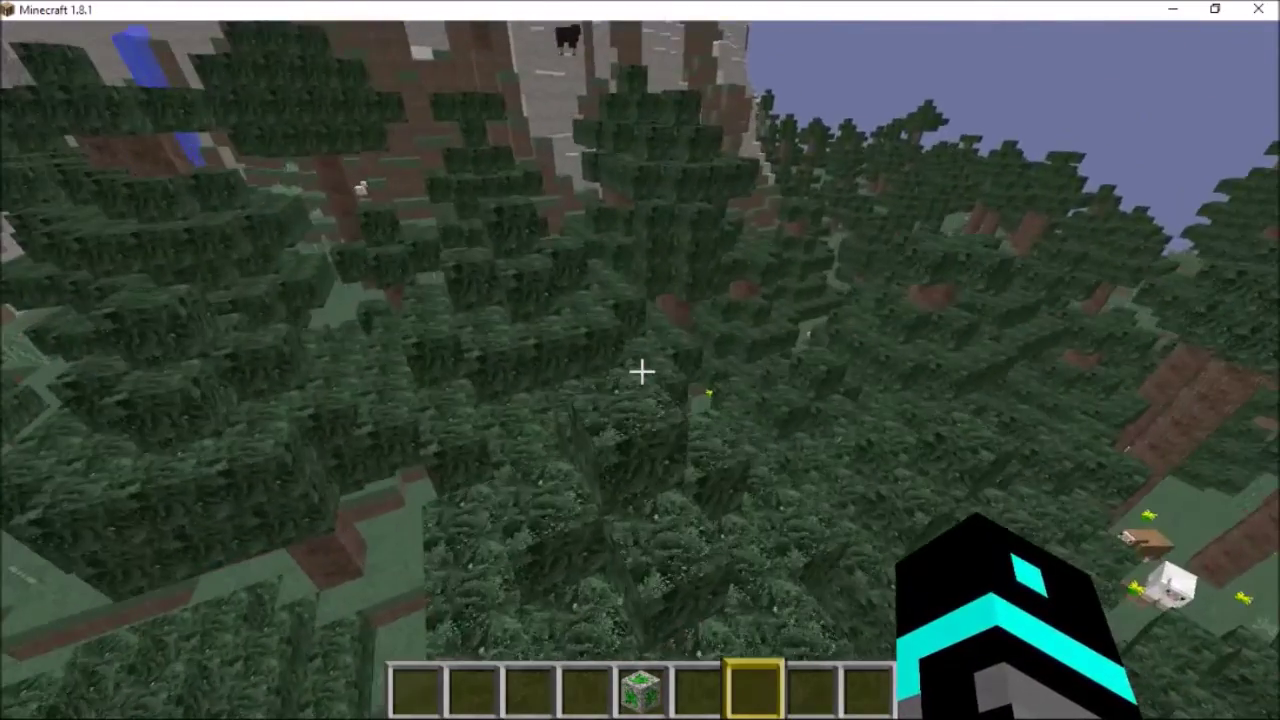
key("w")
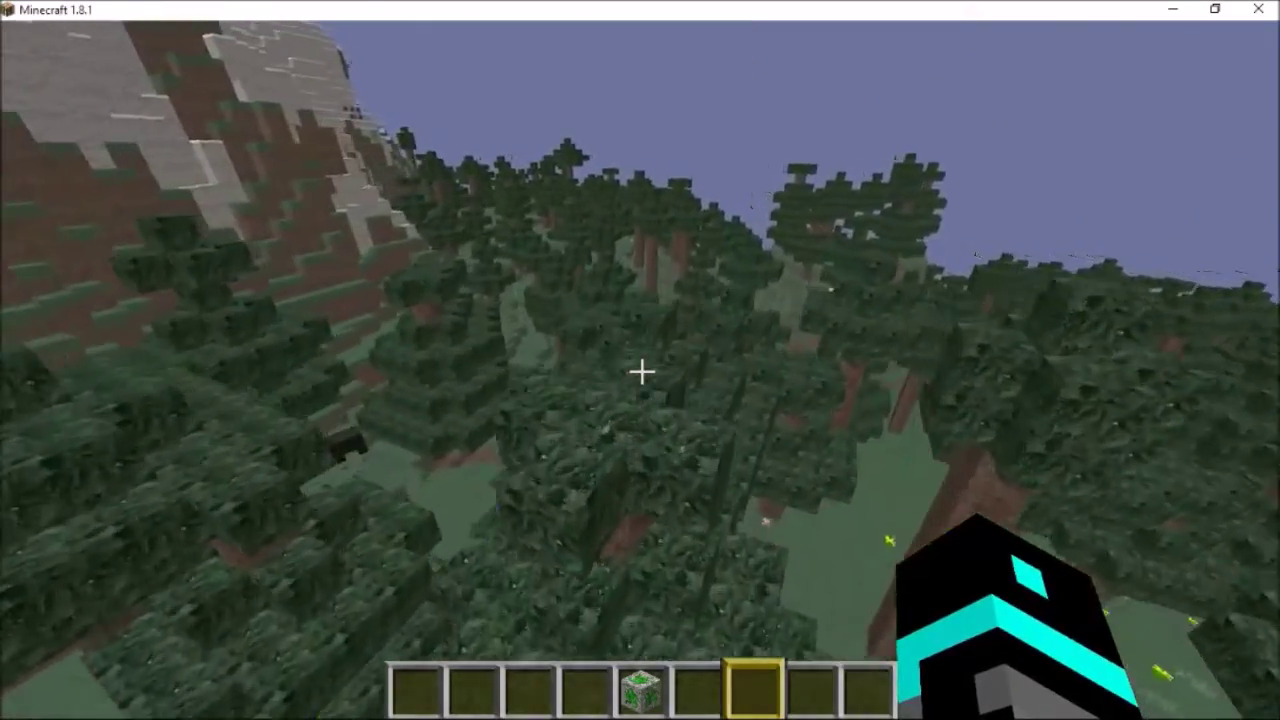
key("w")
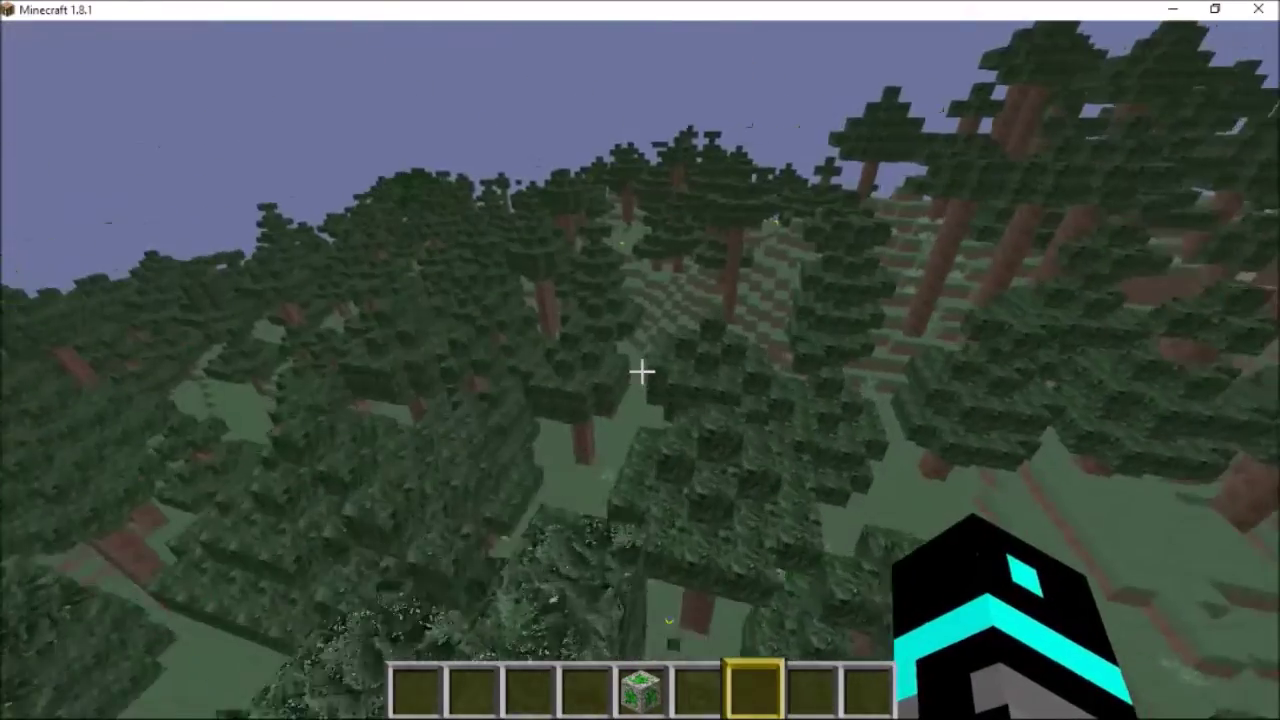
Step: Hold the green ore block, add a Diamond Sword to the first hotbar slot from the creative inventory and hold it
key("5")
key("e")
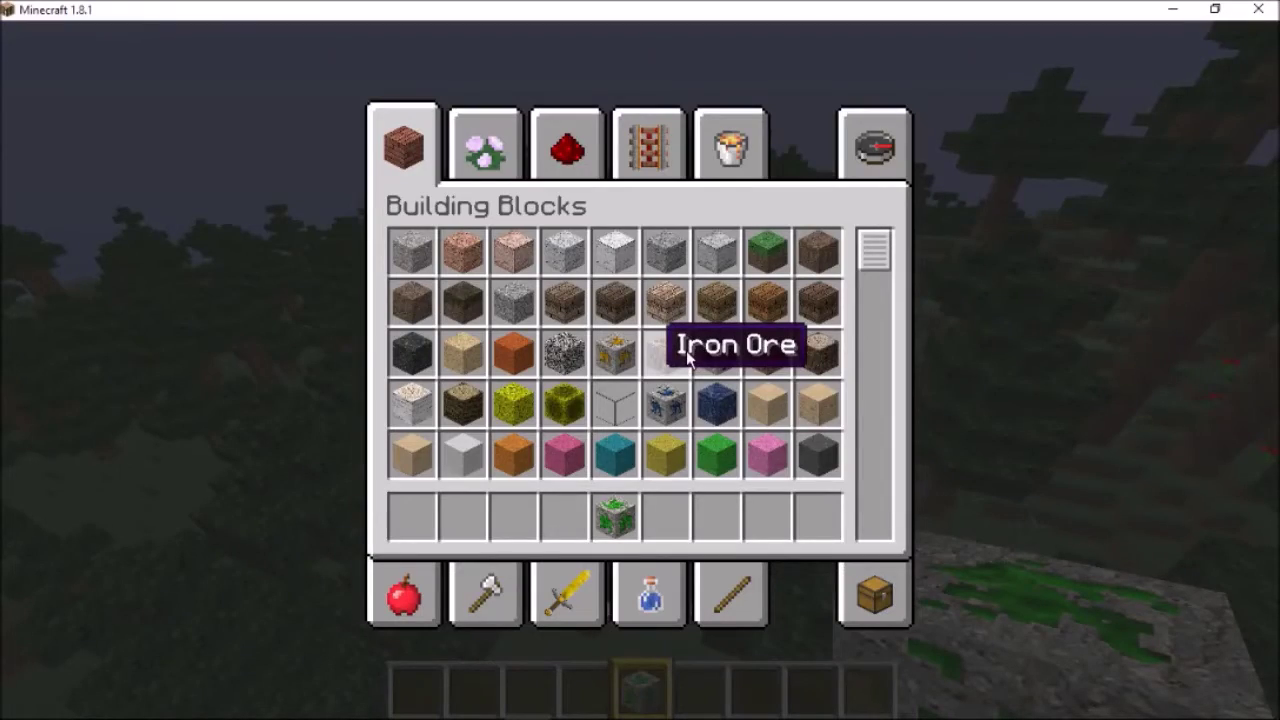
key("t")
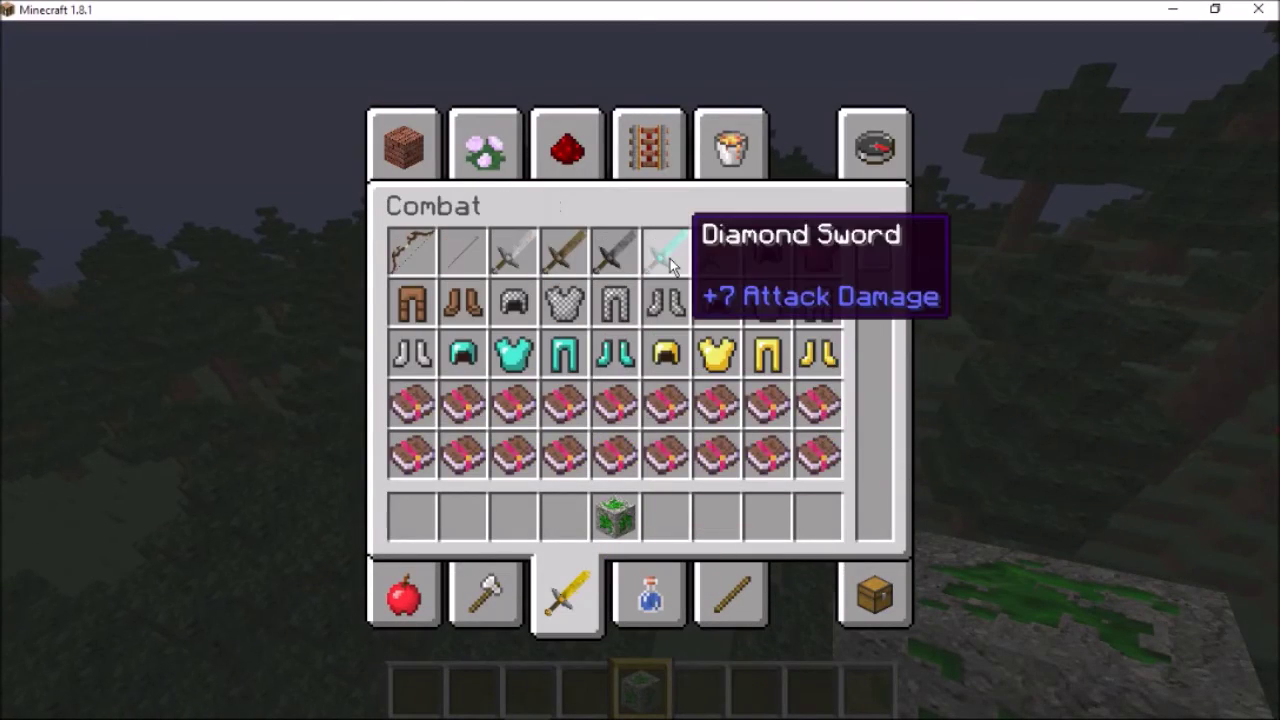
key("1")
key("e")
key("1")
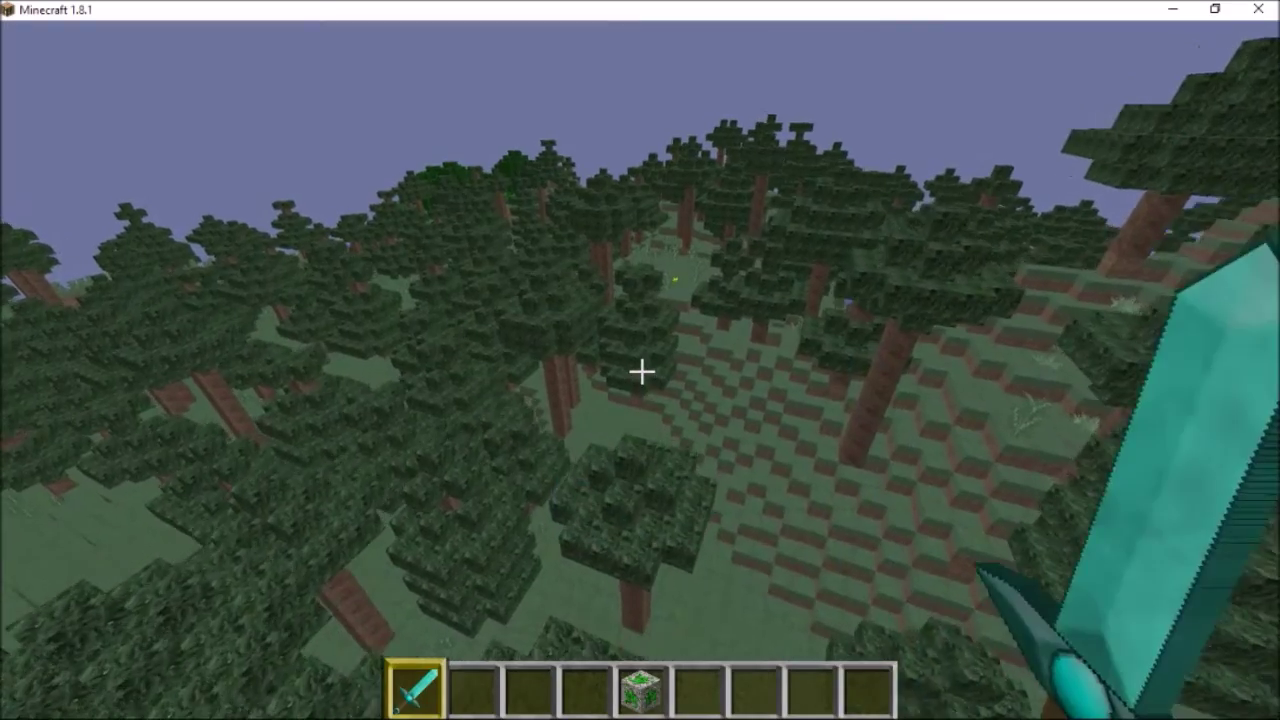
Step: Fly down to the terraced hillside with an empty hand and pick a grass block from the terrain into the hotbar
key("3")
mouse_move(640, 372)
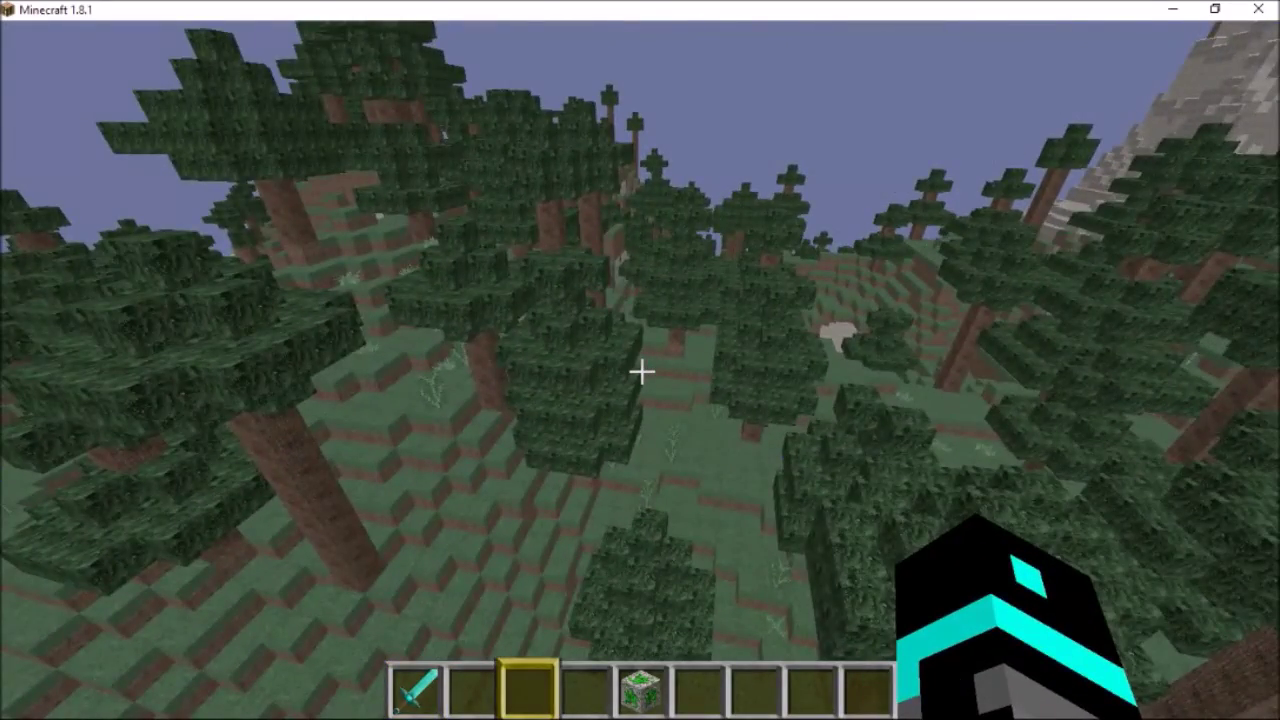
key("w")
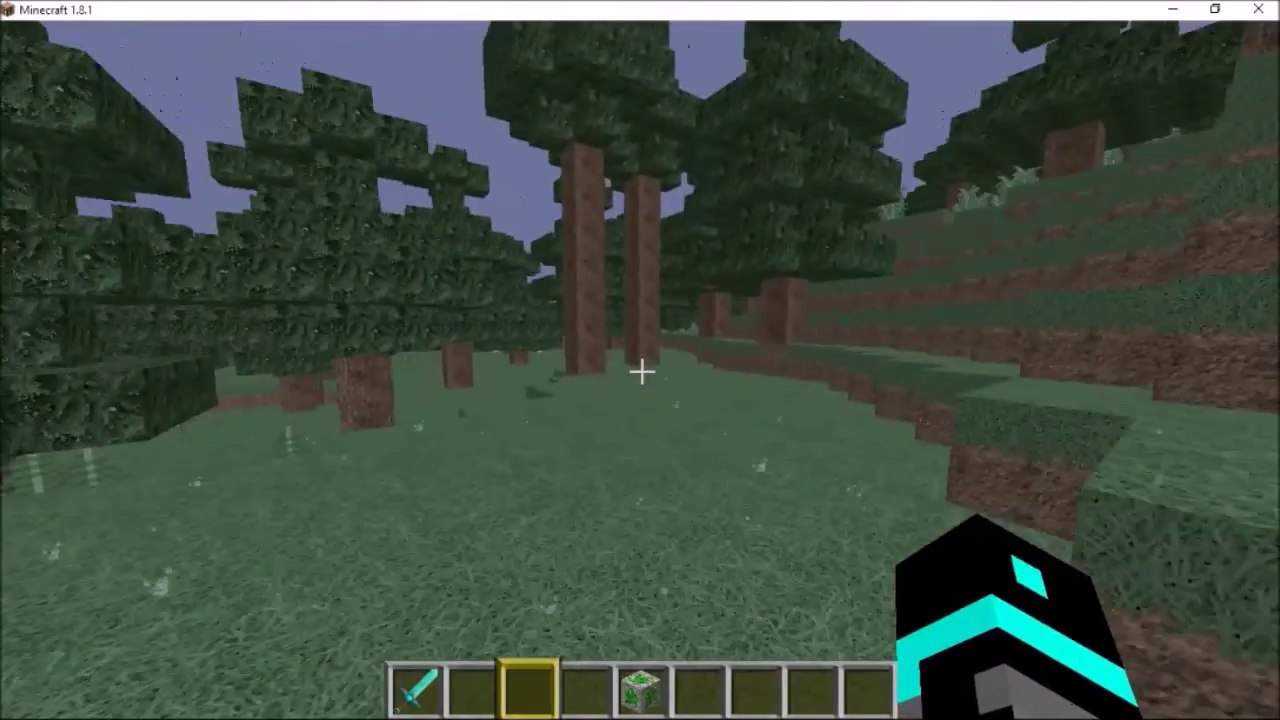
key("w")
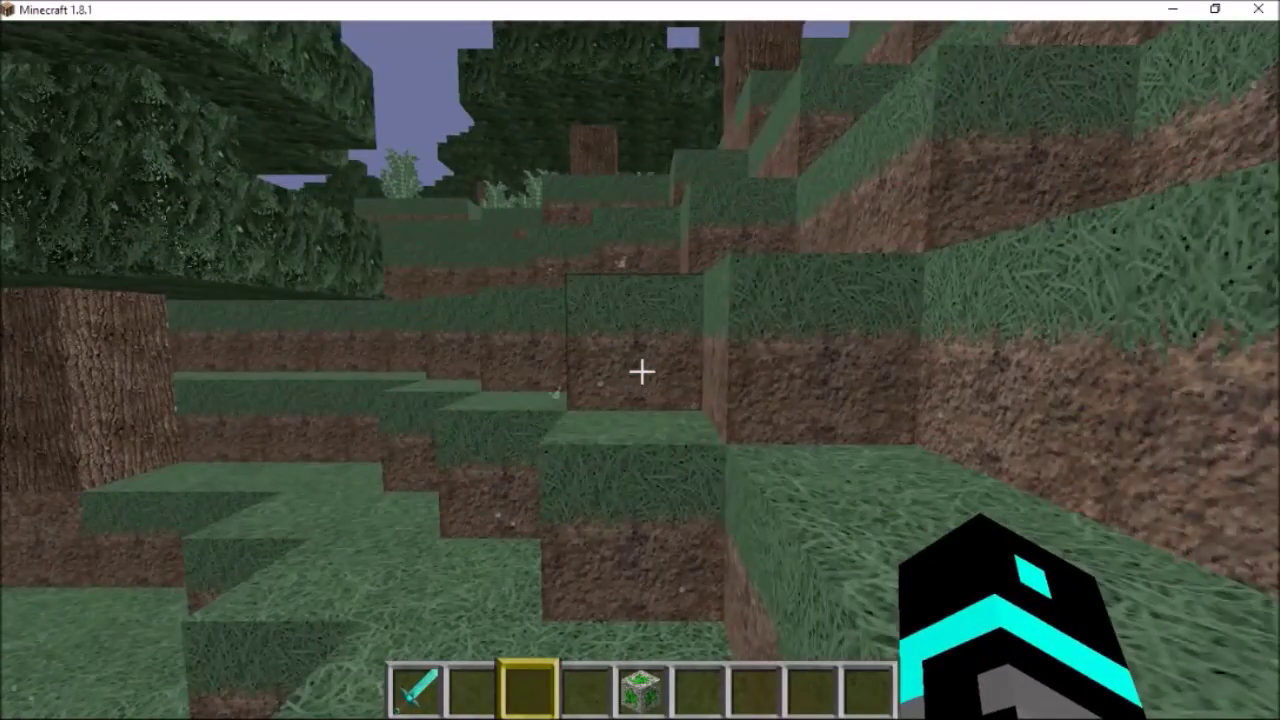
middle_click(640, 372)
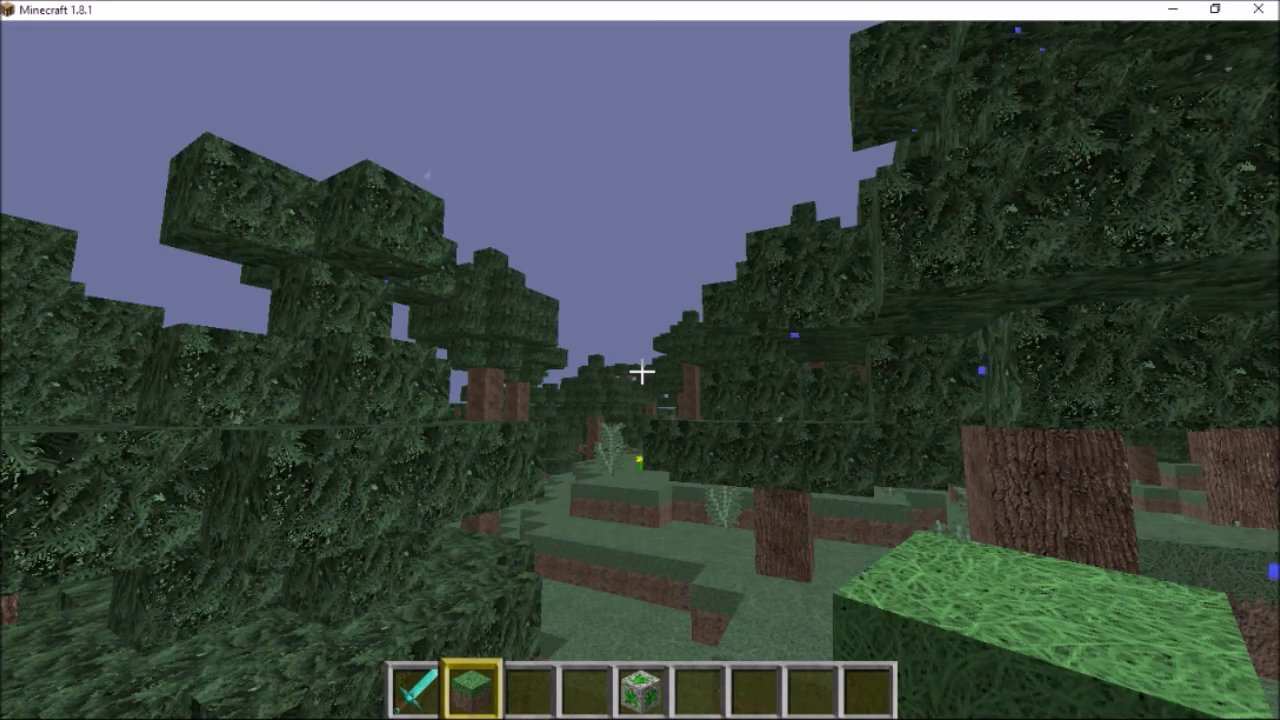
Step: Look around the forest, show the character in front-facing third-person view and hide the game interface
key("w")
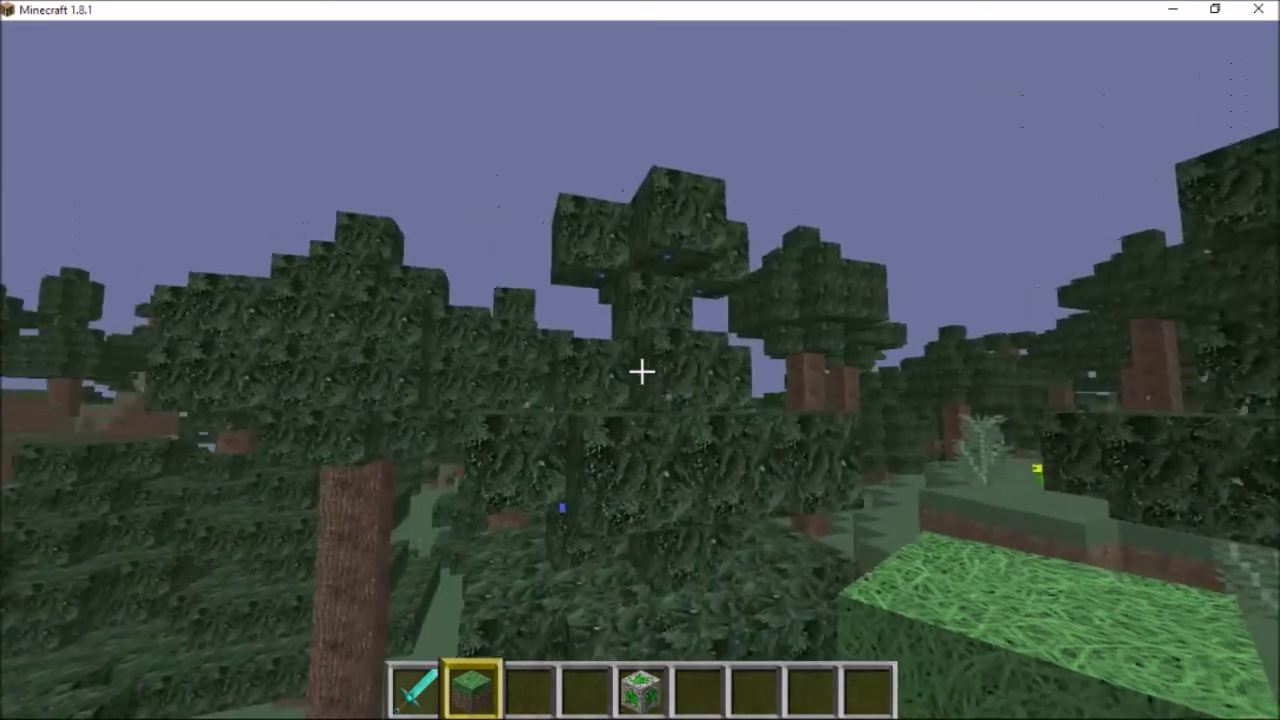
key("w")
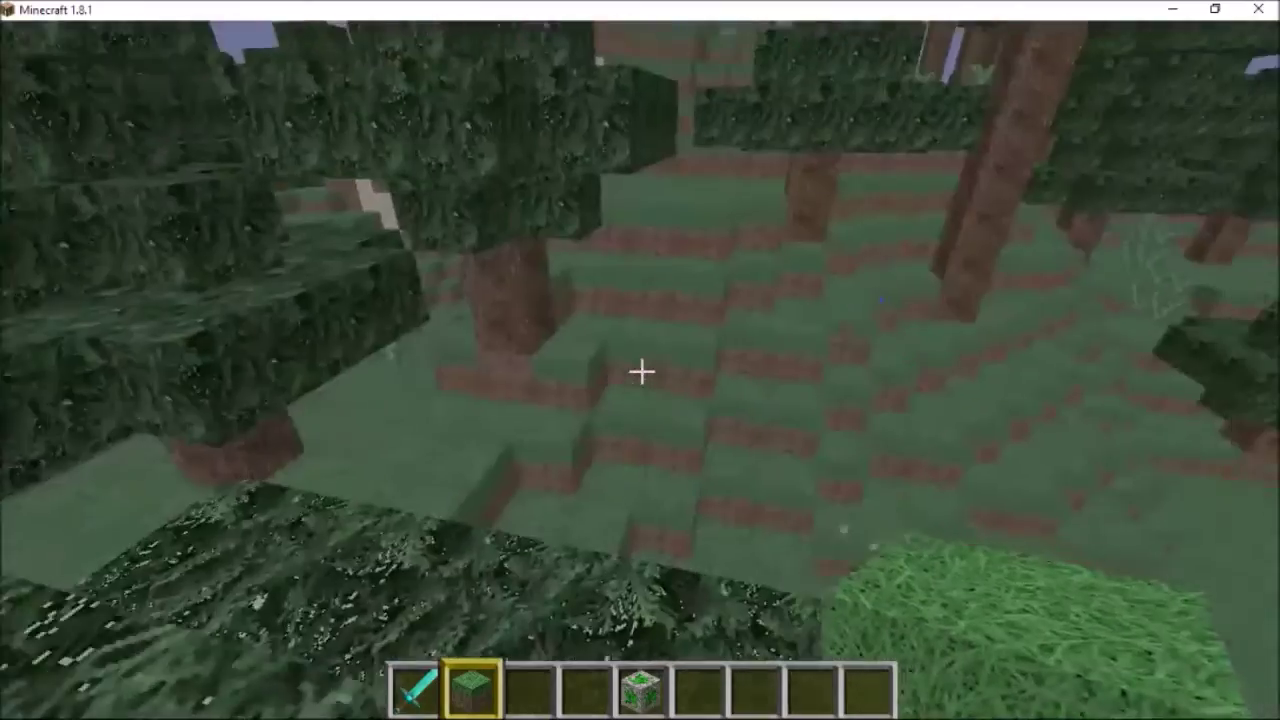
key("F5")
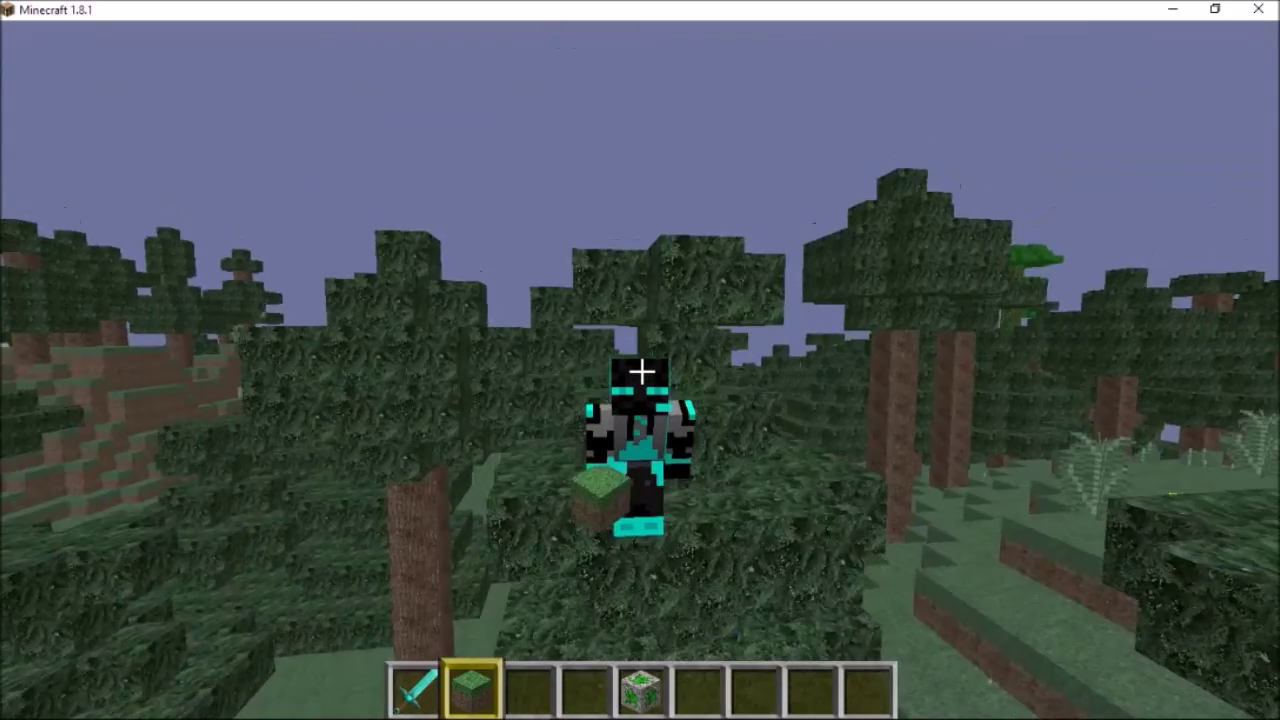
key("F1")
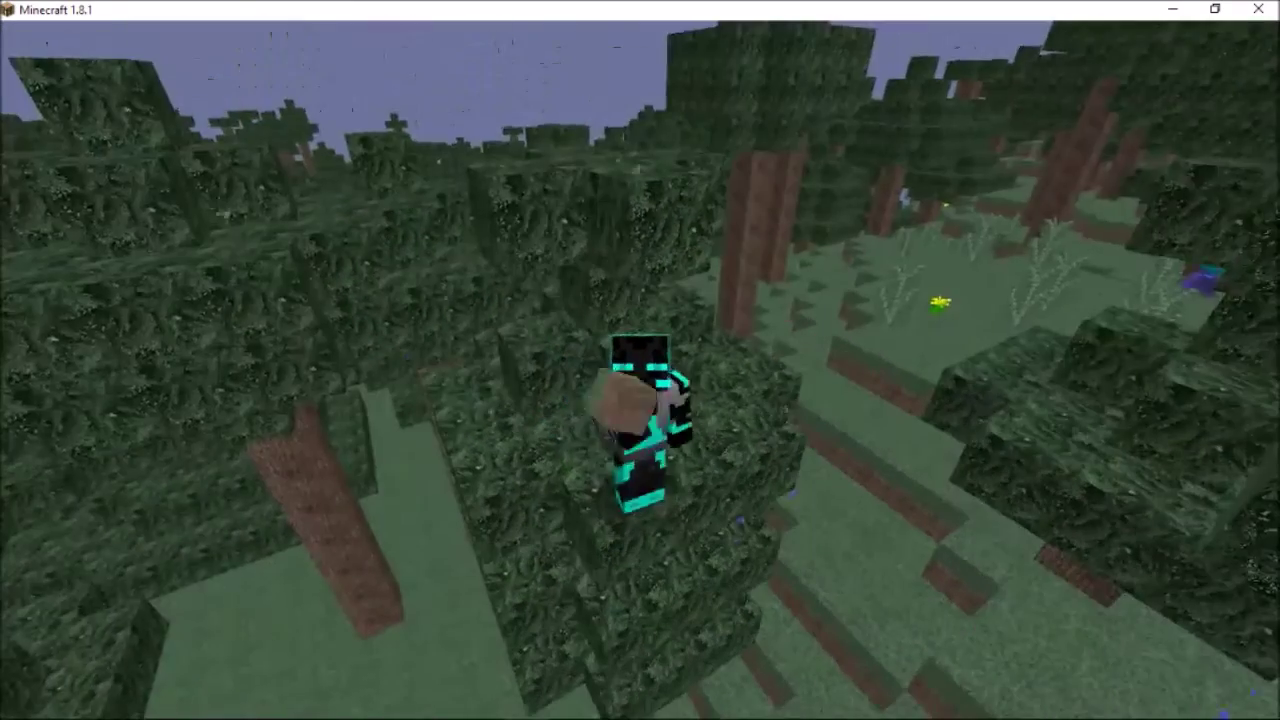